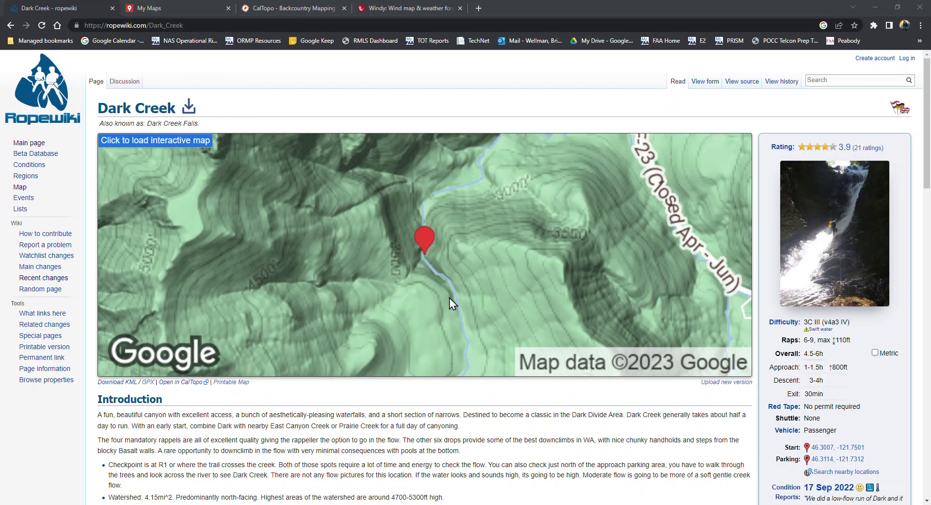
Step: Review the Dark Creek reference photos, comparing the 17 Jul 2022 Moderate-High flow with the 25 Jun 2023 High flow
scroll(450, 298, "down", 8)
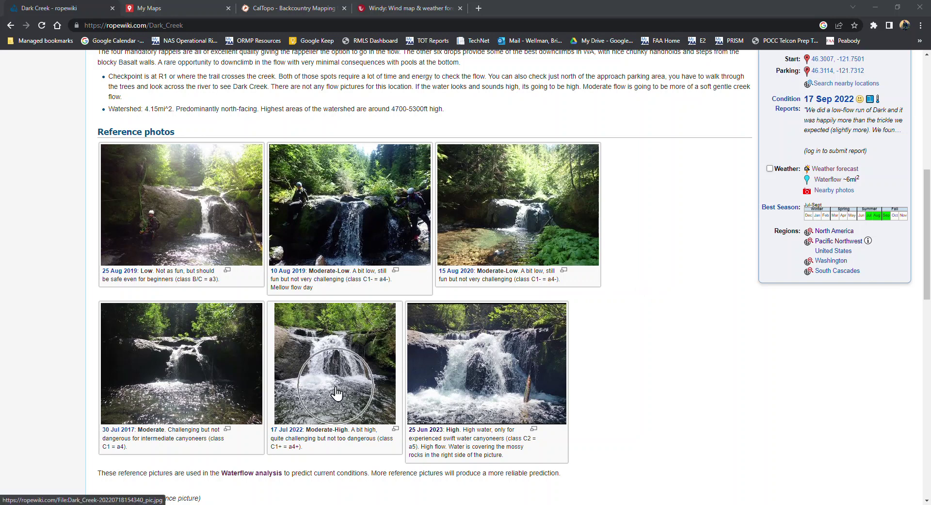
left_click(354, 361)
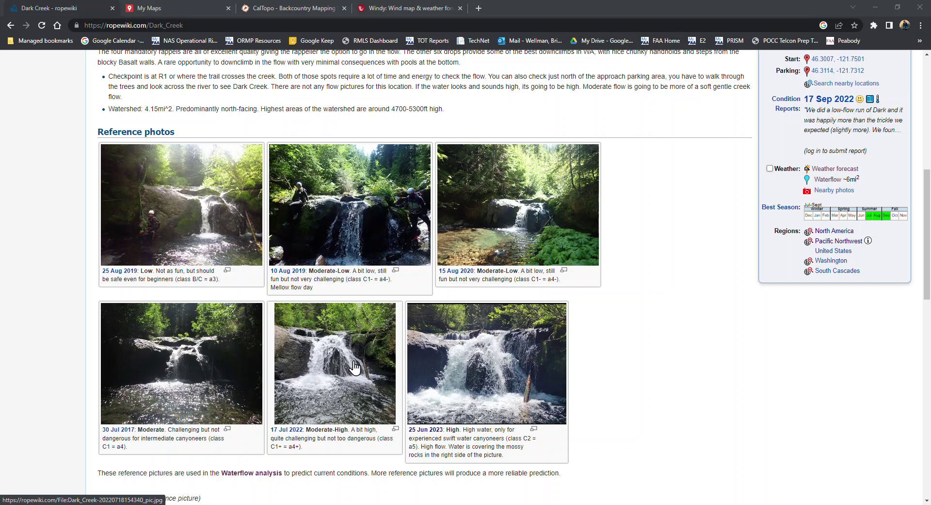
left_click(510, 374)
scroll(665, 395, "up", 1)
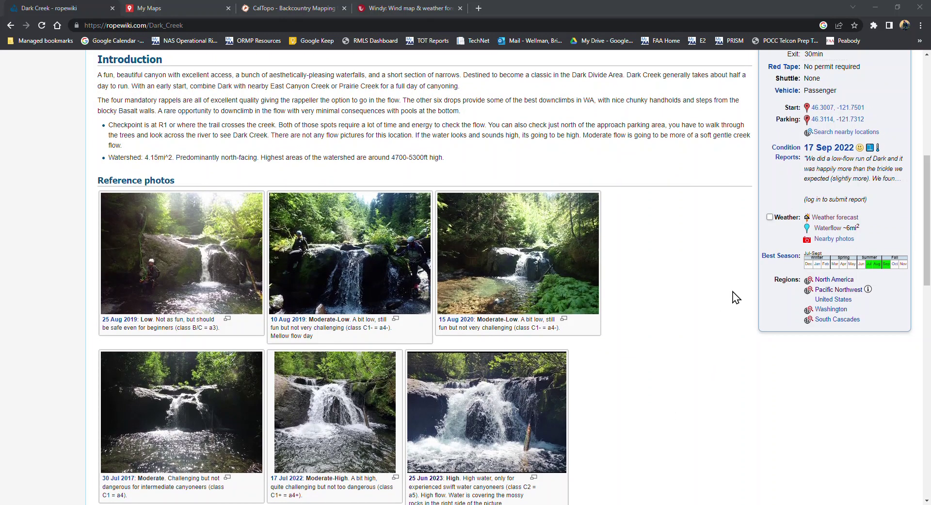
Step: Open the Dark Creek waterflow estimate and examine its watershed map, flow-level legend and table of nearby gauging sites
left_click(829, 233)
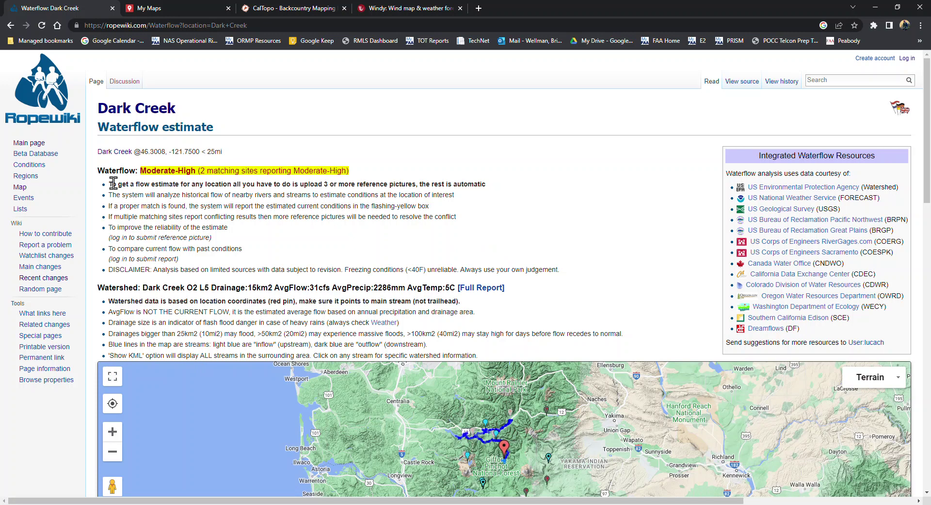
left_click(173, 183)
scroll(541, 334, "down", 2)
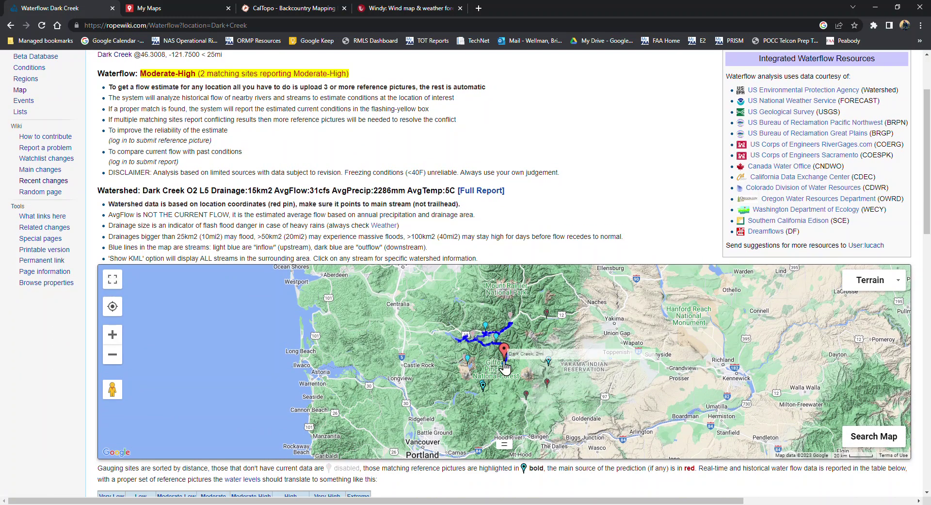
scroll(505, 367, "down", 5)
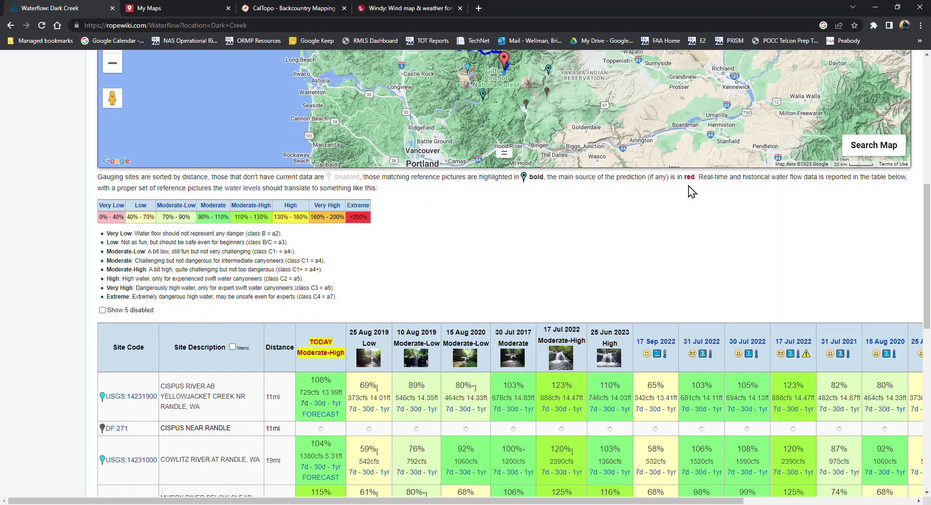
scroll(388, 359, "down", 1)
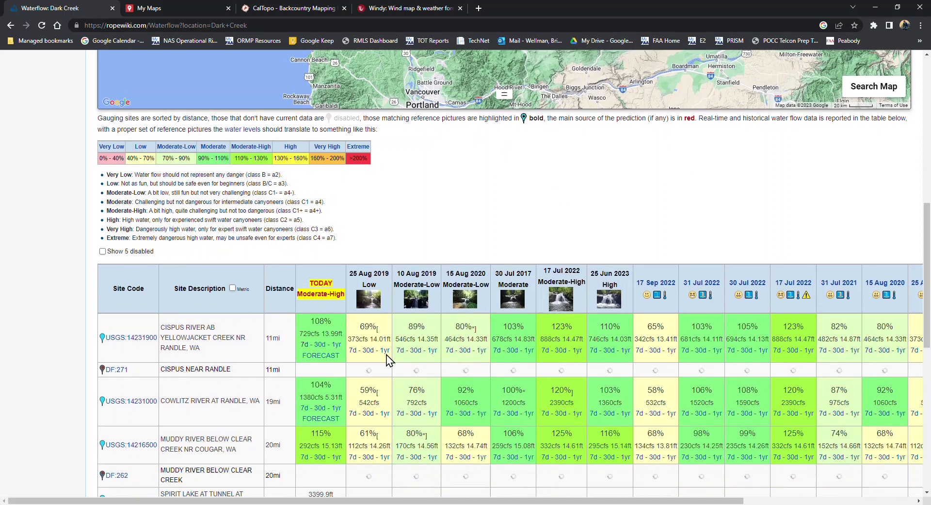
scroll(388, 359, "down", 3)
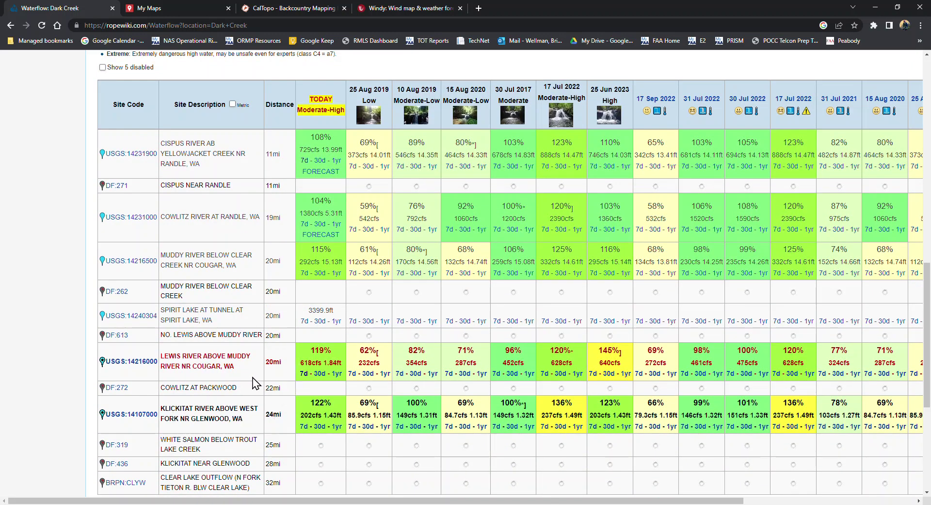
Step: Check the overall waterflow estimate against the gauging sites' readings for today and for the reference photo dates
left_click(218, 161)
scroll(239, 373, "up", 4)
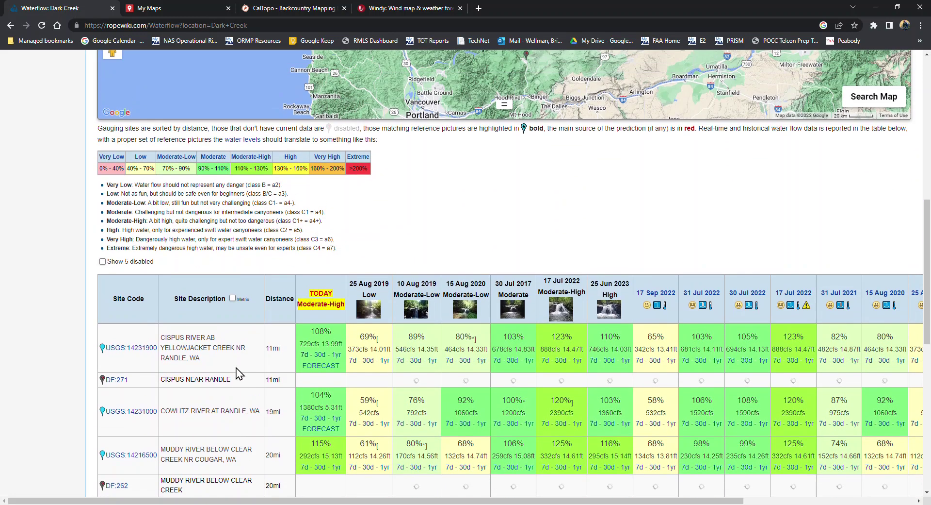
scroll(239, 373, "up", 7)
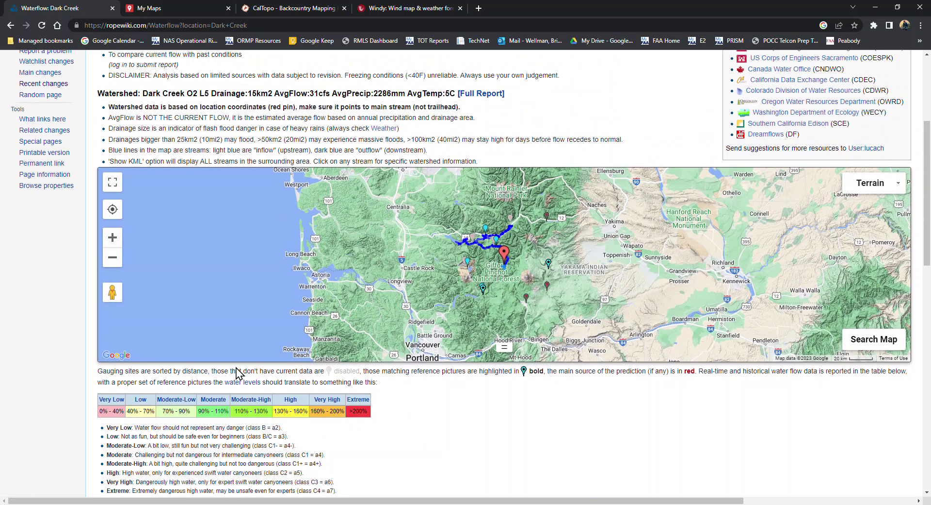
scroll(235, 367, "up", 2)
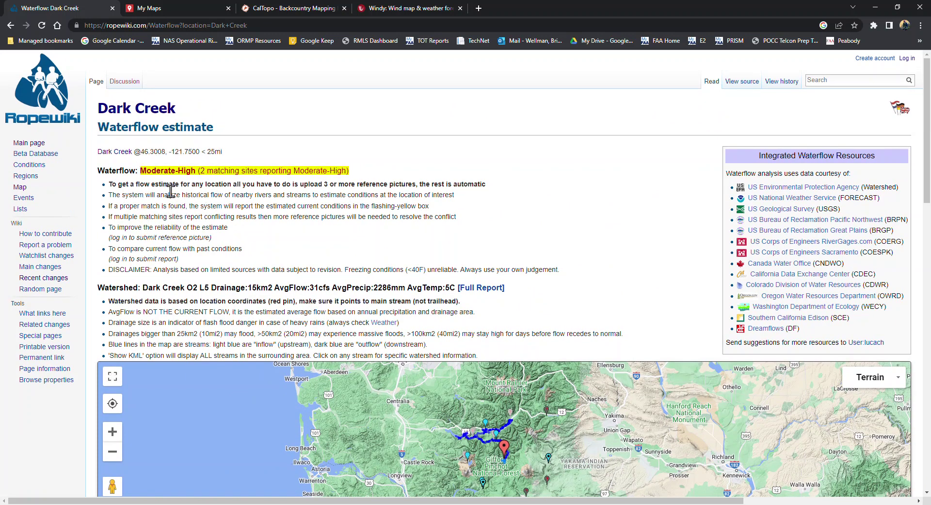
scroll(171, 191, "down", 9)
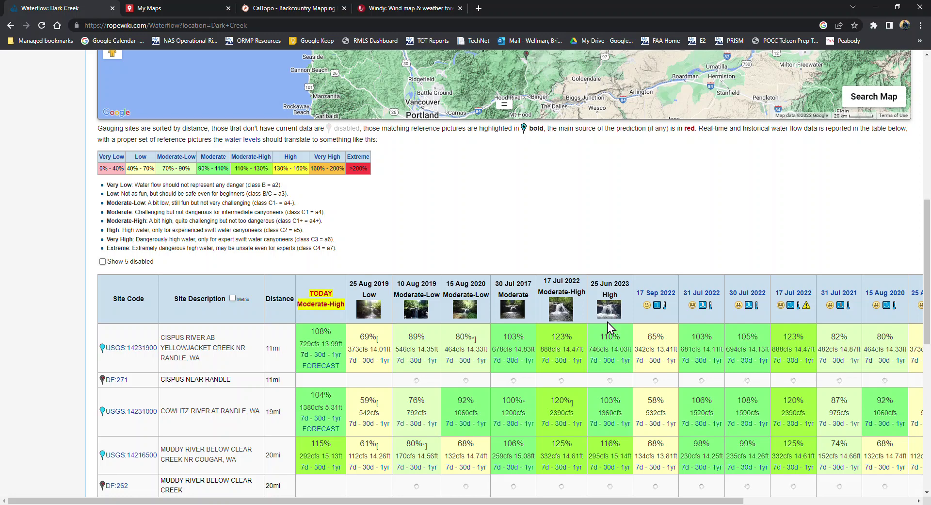
scroll(607, 322, "down", 1)
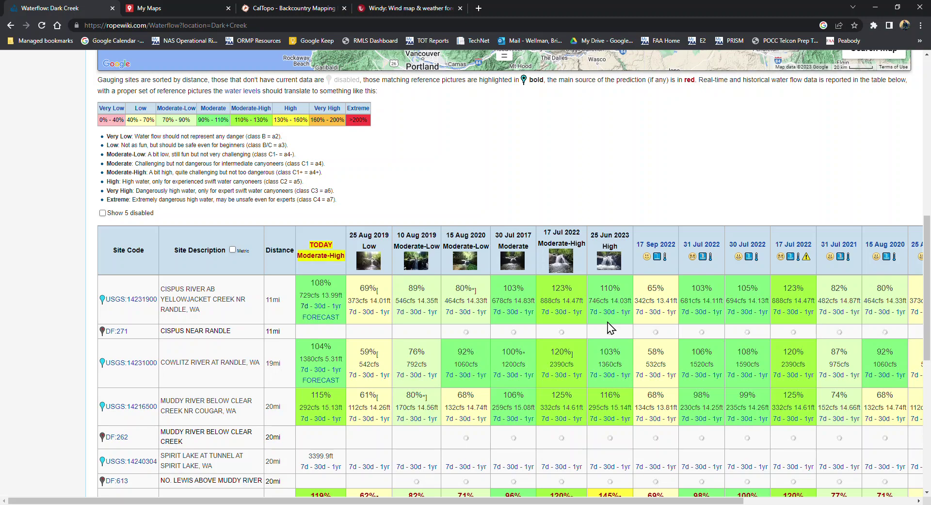
scroll(609, 327, "up", 5)
scroll(609, 354, "down", 3)
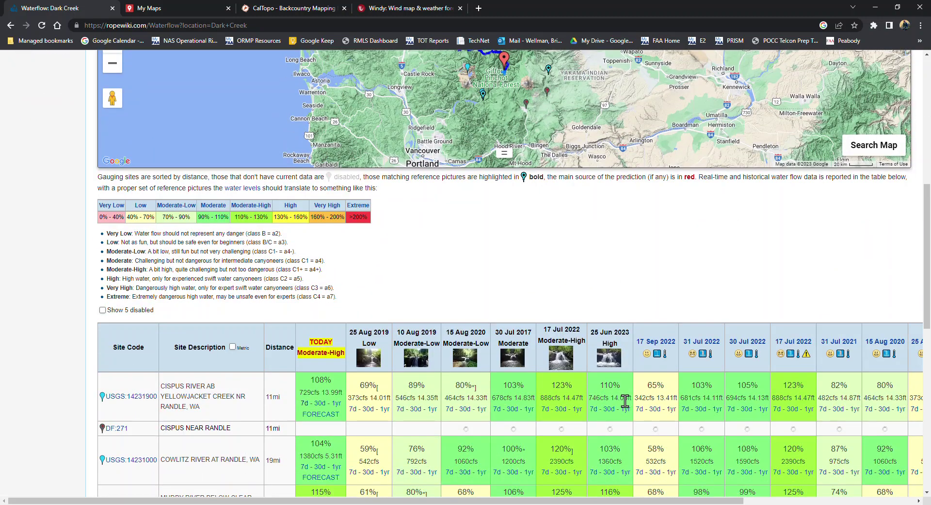
Step: View the 7-day USGS graph of today's flow for the Cispus River gauge above Yellowjacket Creek, and close it
scroll(625, 401, "down", 3)
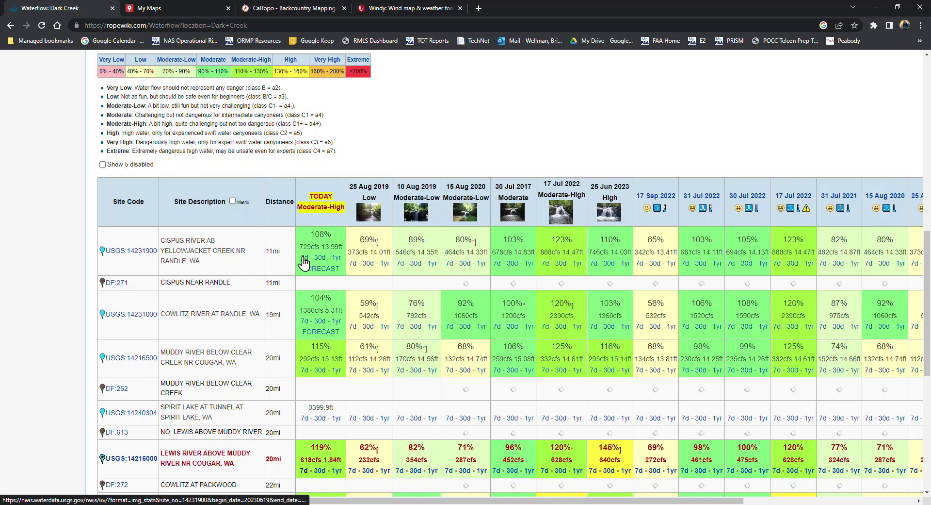
left_click(305, 262)
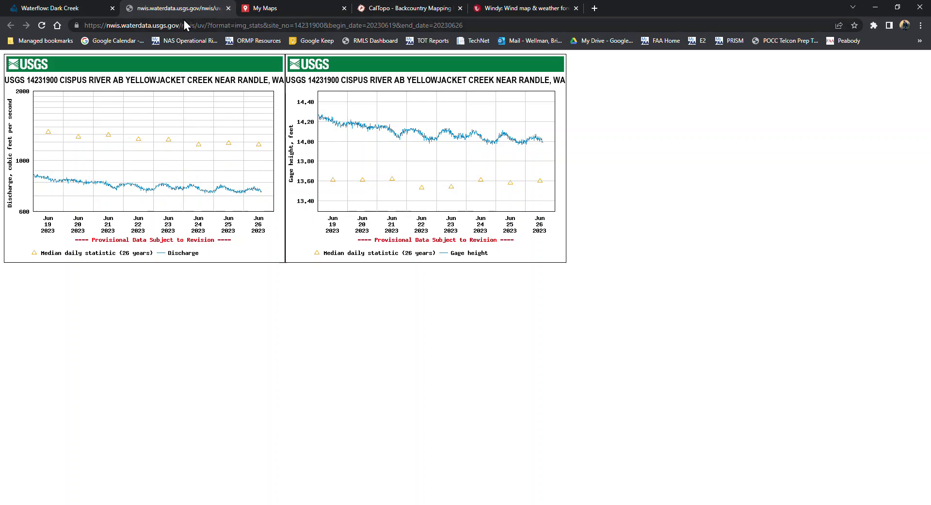
left_click(229, 8)
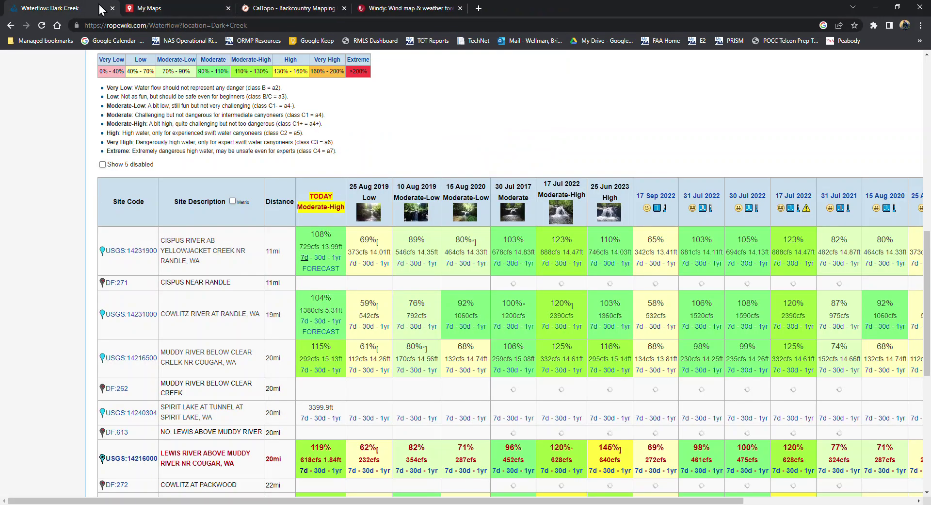
Step: Compare the gauge readings for the 17 Jul 2022 and 25 Jun 2023 reference photos across the site table
left_click(561, 217)
left_click(601, 265)
scroll(615, 250, "down", 2)
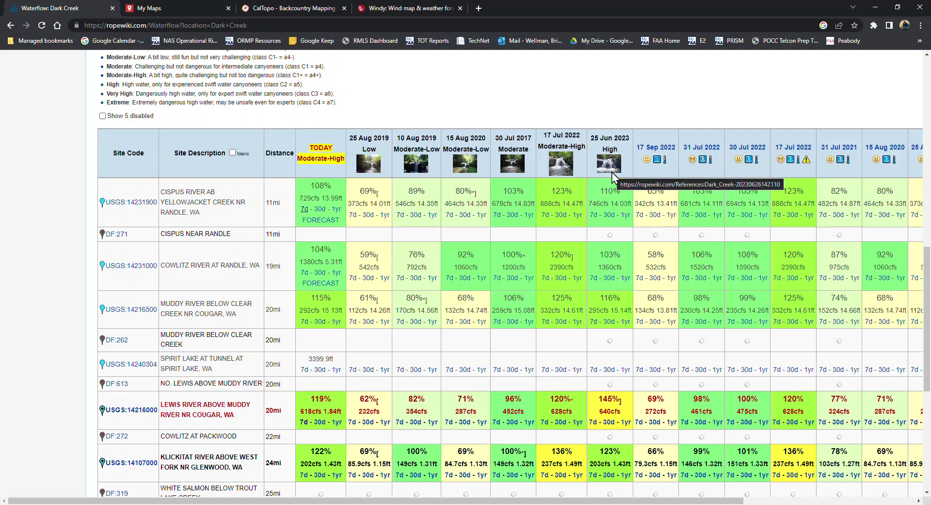
scroll(611, 176, "up", 3)
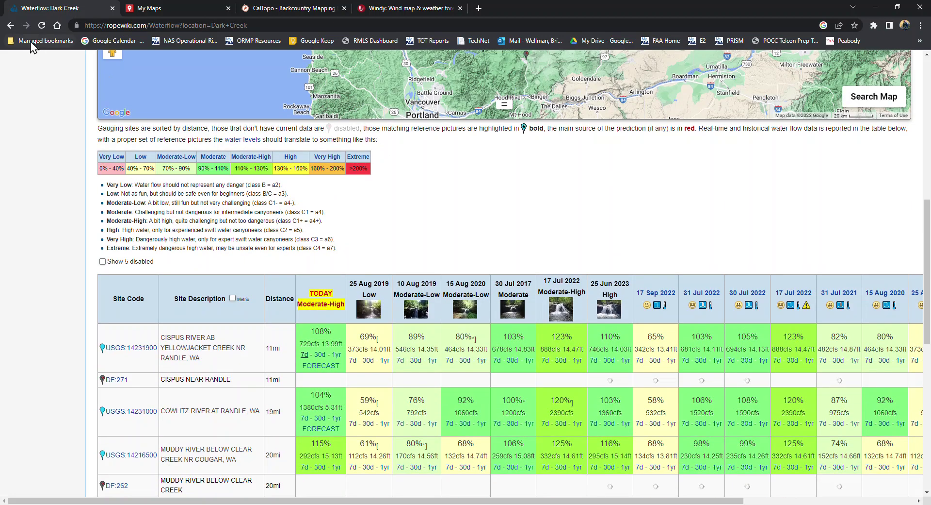
Step: Return to the Dark Creek canyon page and examine the 25 Jun 2023 high-flow reference photo
left_click(11, 25)
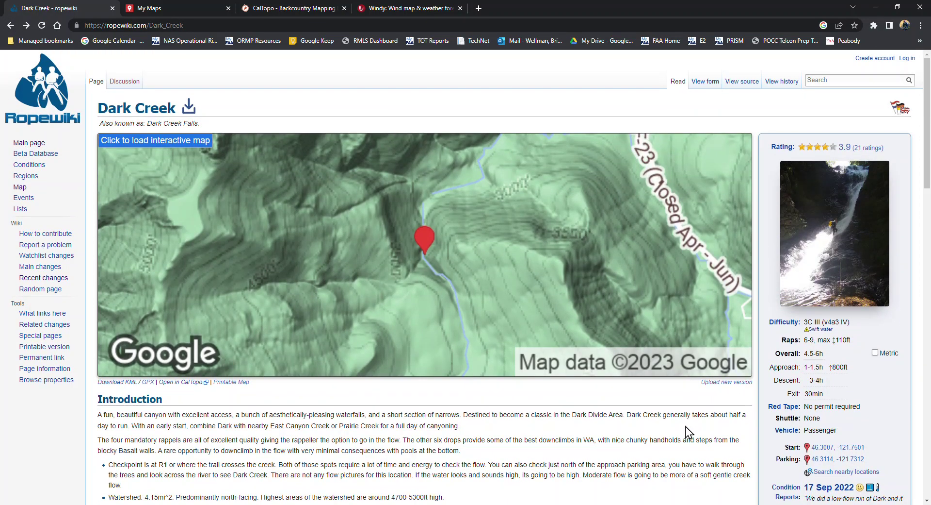
scroll(690, 435, "down", 2)
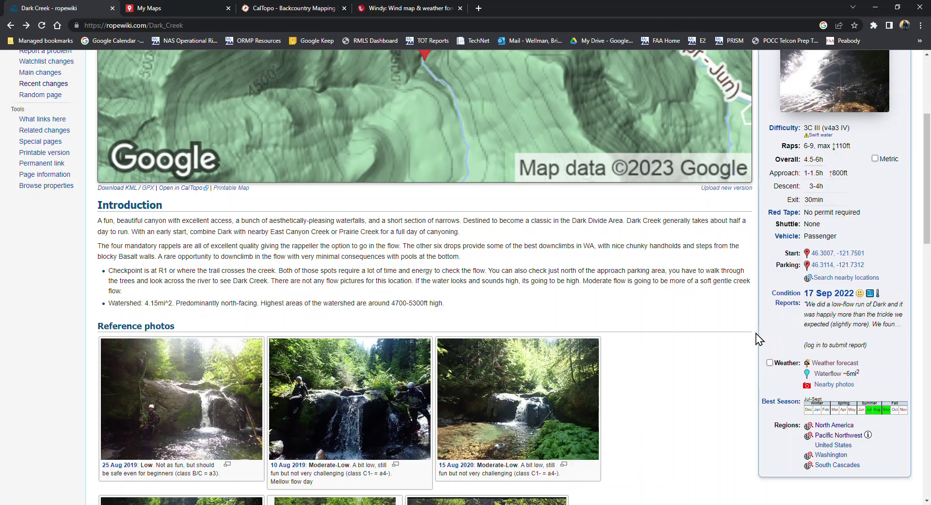
scroll(758, 338, "down", 2)
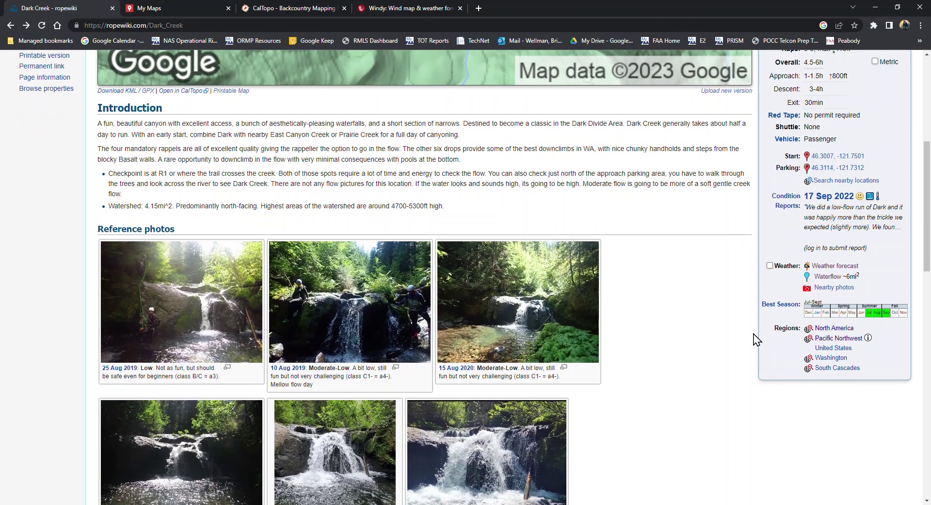
scroll(754, 339, "down", 2)
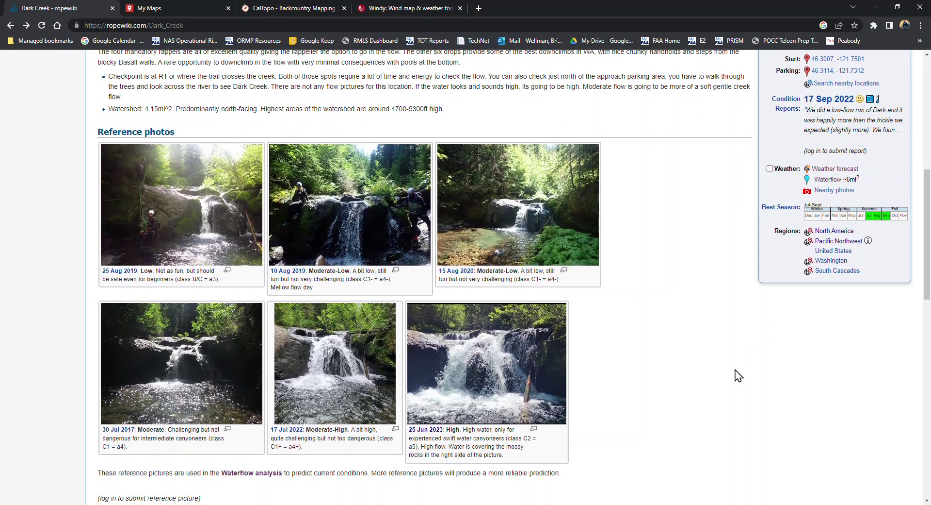
scroll(741, 406, "down", 1)
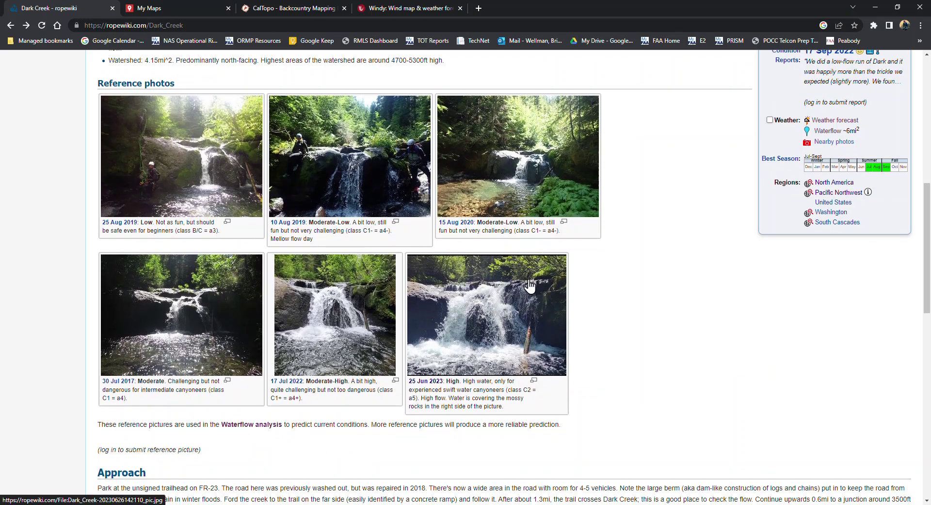
left_click(515, 300)
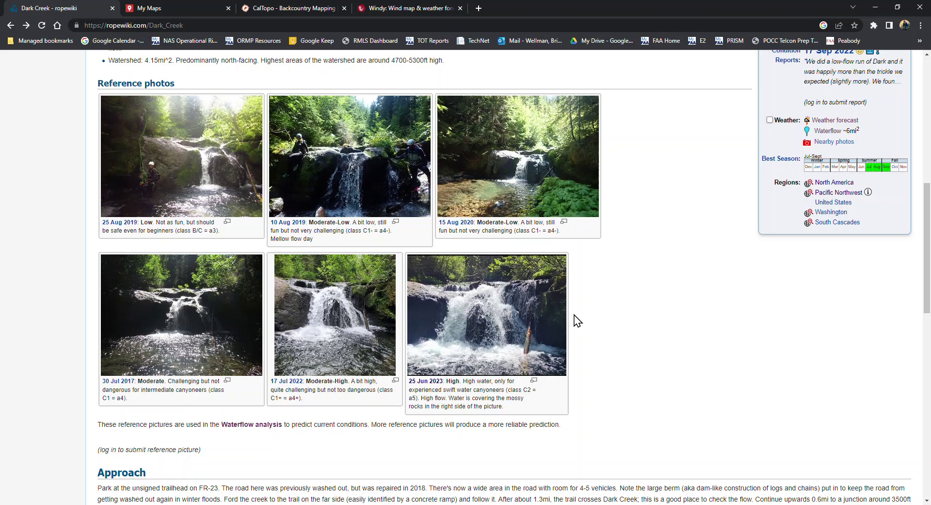
Step: Download the Dark Creek map as a KML file
scroll(578, 321, "up", 3)
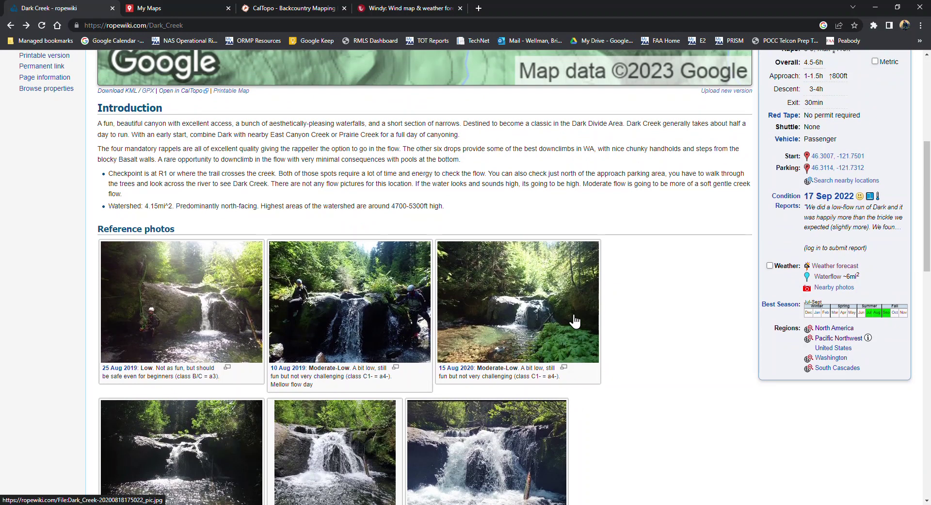
scroll(574, 320, "up", 5)
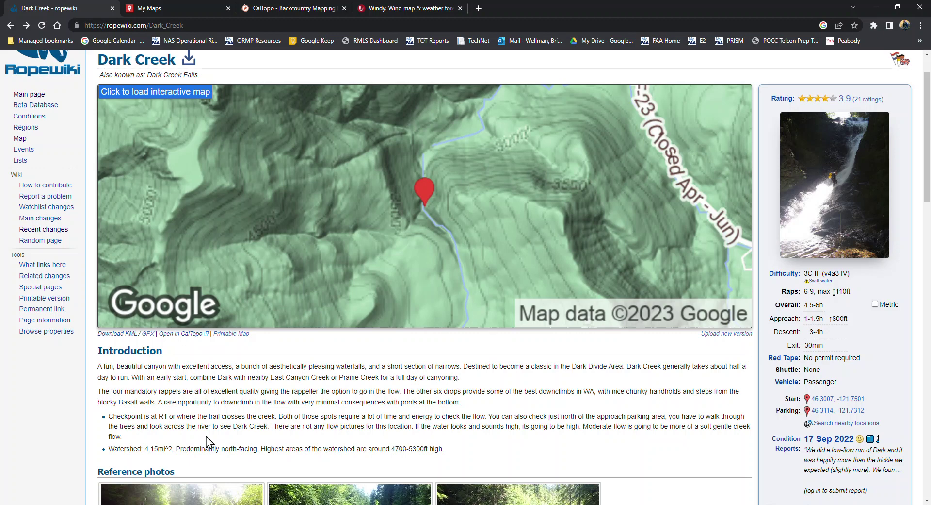
left_click(119, 333)
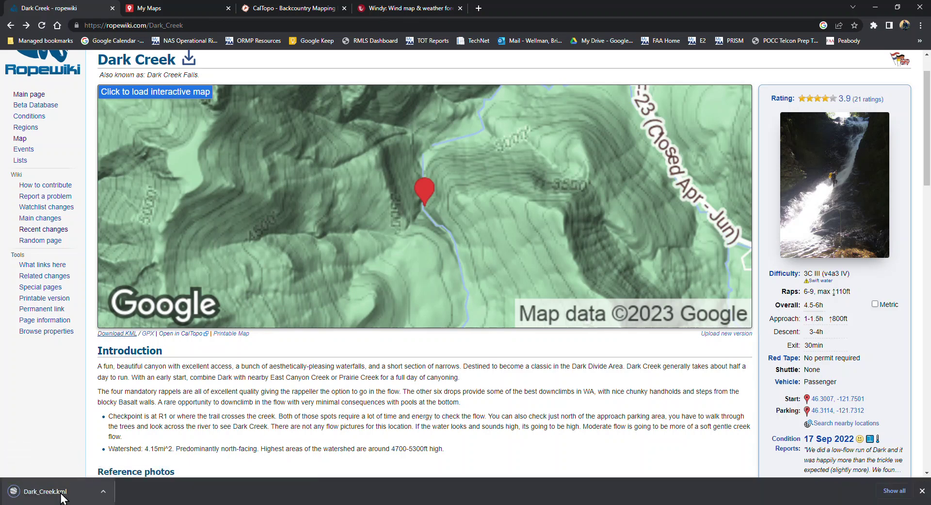
Step: Switch to Google My Maps, create a new map and import Dark_Creek.kml from the Downloads folder into it
left_click(185, 8)
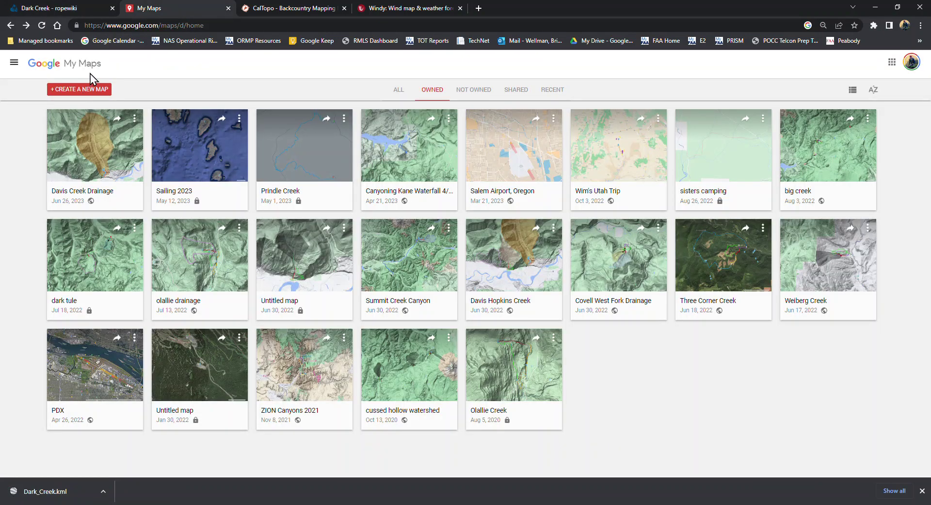
left_click(91, 92)
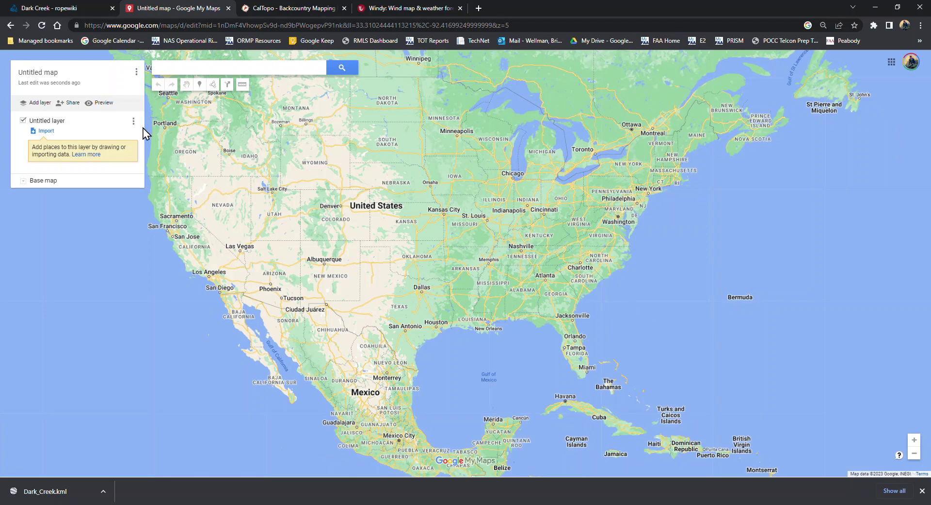
left_click(47, 131)
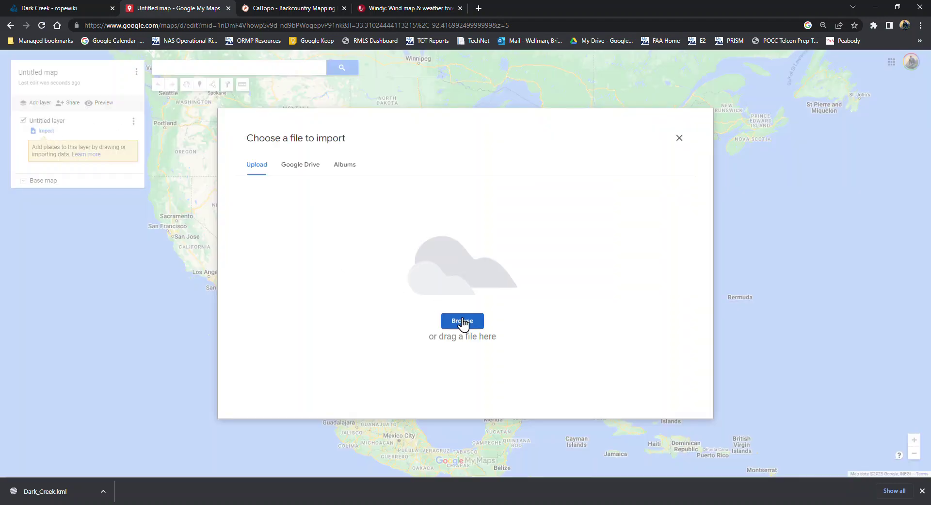
left_click(463, 321)
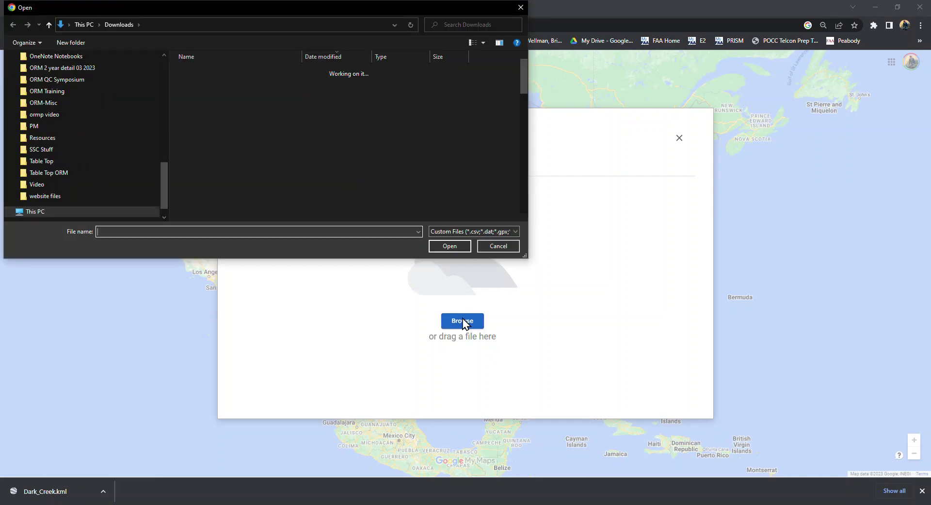
left_click(206, 87)
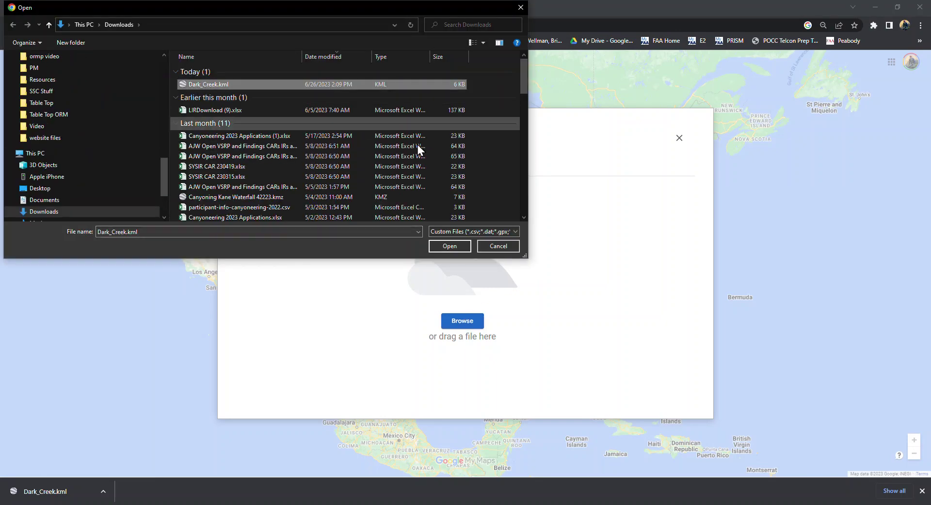
left_click(453, 245)
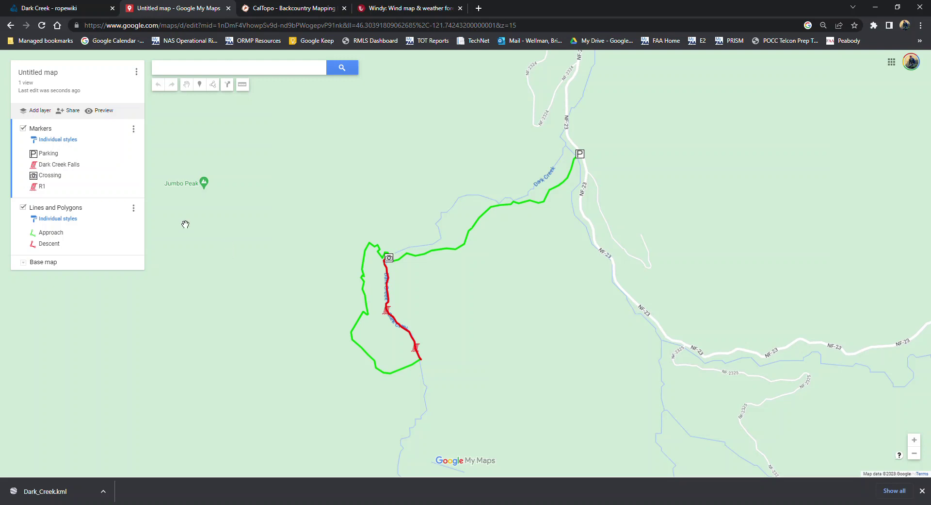
Step: Change the new map's base map to the shaded terrain style
left_click(22, 264)
left_click(119, 294)
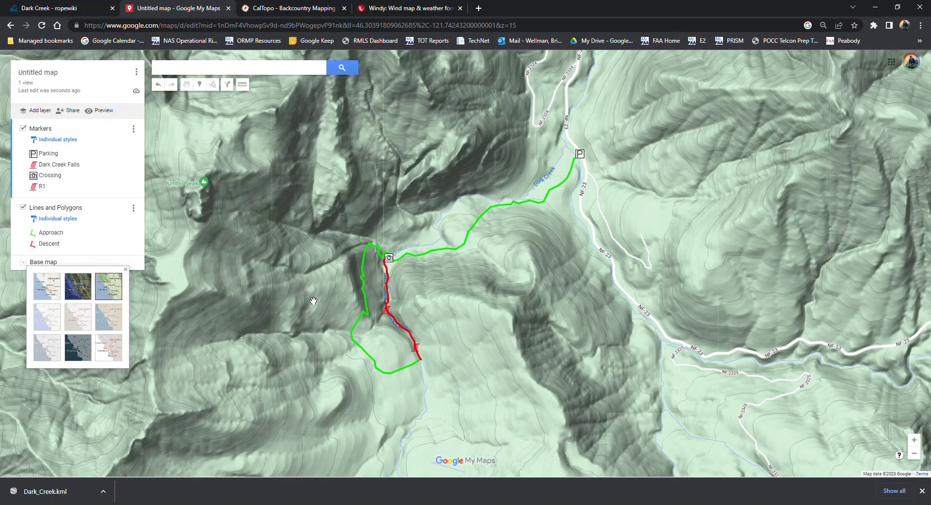
Step: Examine the terrain and ridgelines surrounding the Dark Creek route, from Jumbo Peak to the slopes south of the canyon
left_click(320, 299)
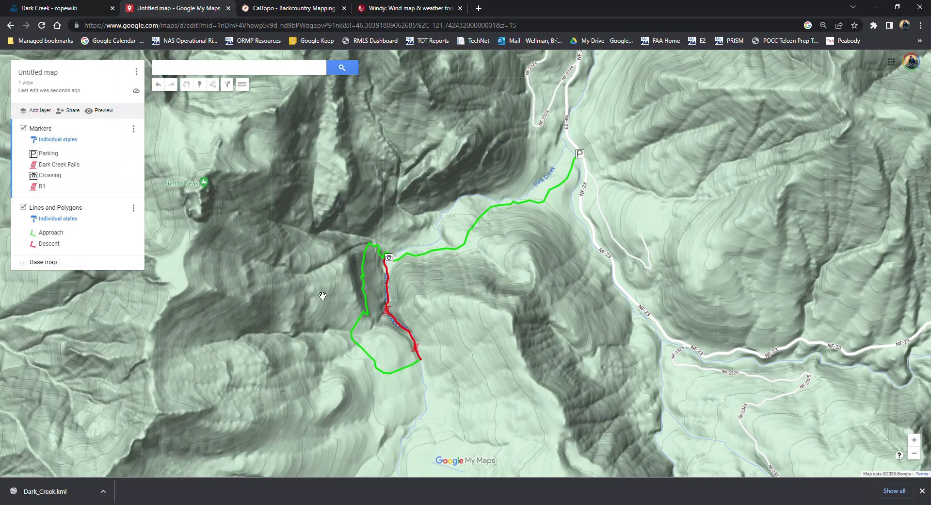
left_click_drag(320, 299, 348, 306)
scroll(352, 303, "down", 1)
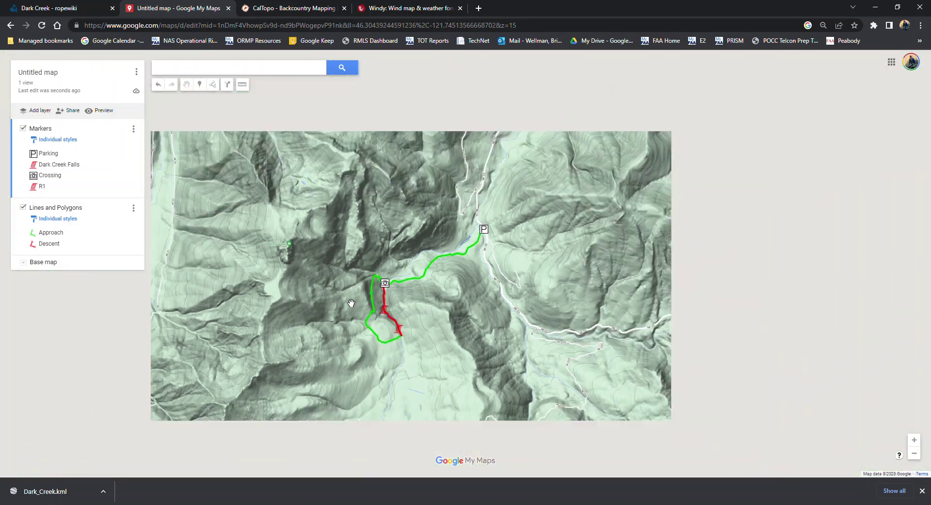
left_click_drag(342, 343, 365, 279)
scroll(365, 279, "down", 1)
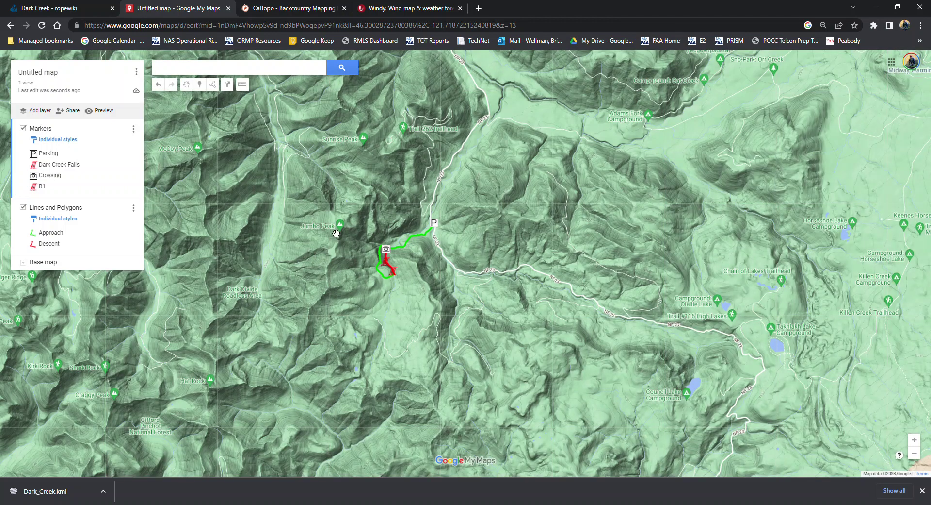
scroll(335, 258, "up", 2)
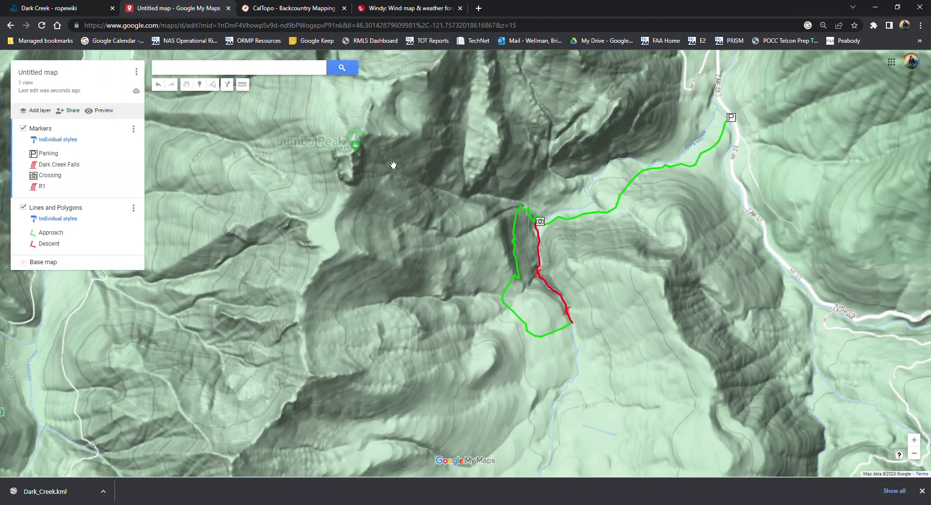
scroll(346, 239, "up", 1)
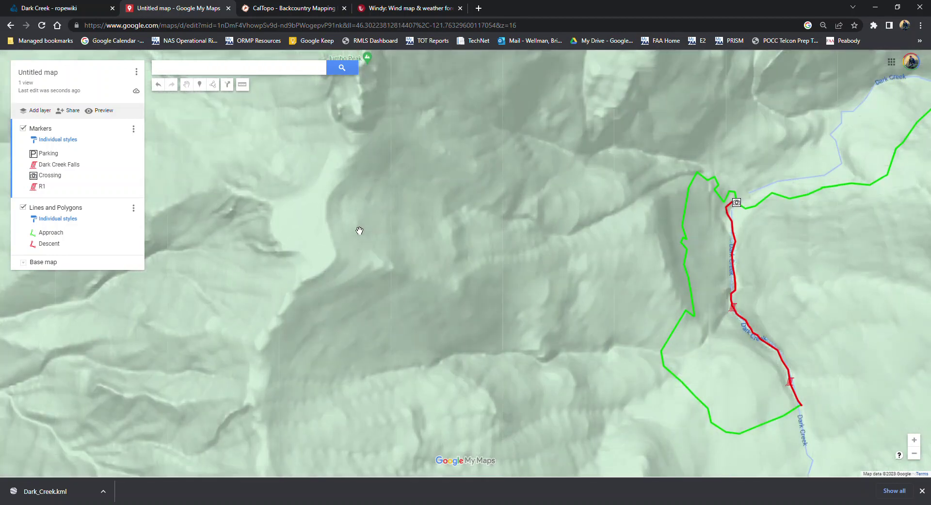
scroll(361, 232, "down", 2)
left_click(360, 231)
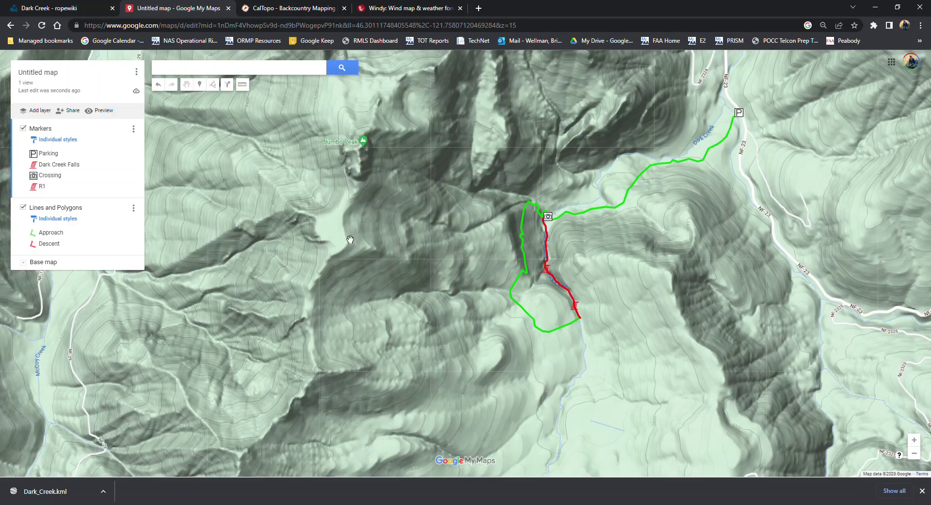
left_click(318, 329)
left_click_drag(437, 349, 411, 301)
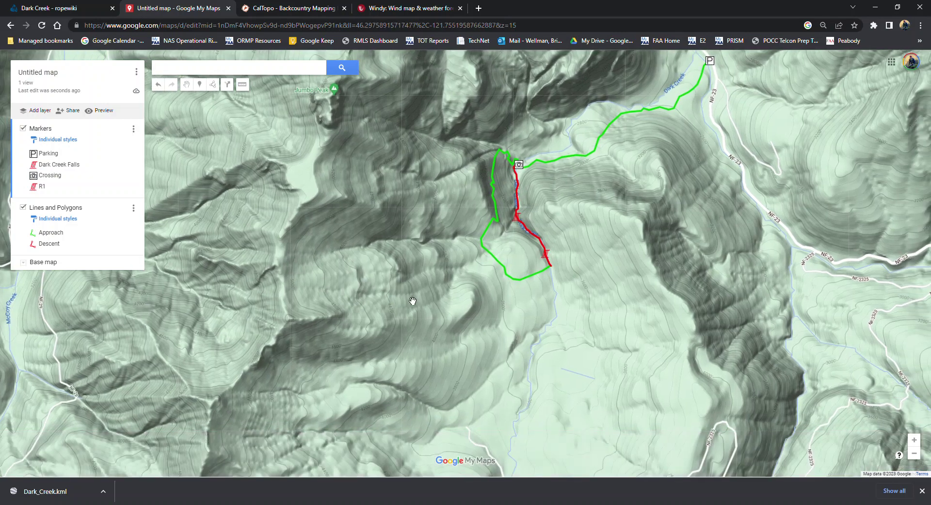
scroll(411, 302, "down", 1)
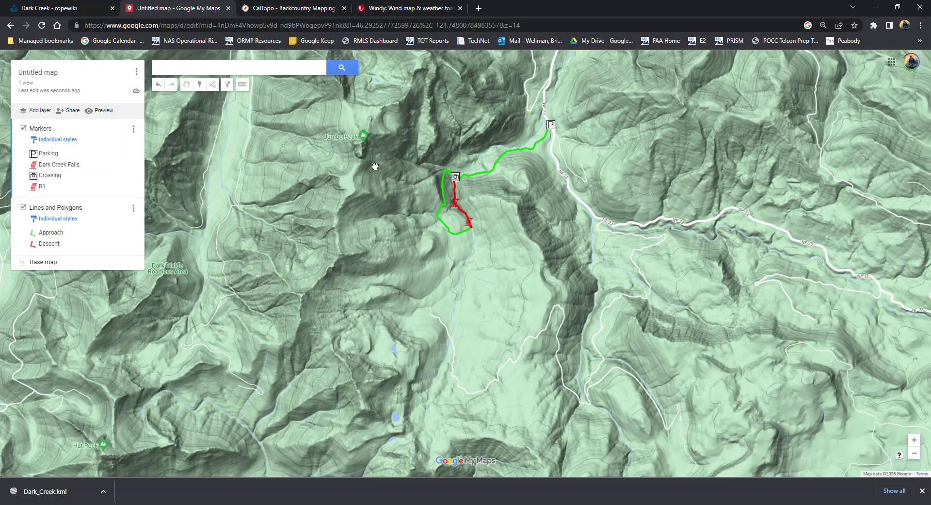
Step: Draw a closed polygon along the ridgelines around the Dark Creek watershed, starting beside the Crossing marker, and name it Dark Creek Drainage
left_click(213, 85)
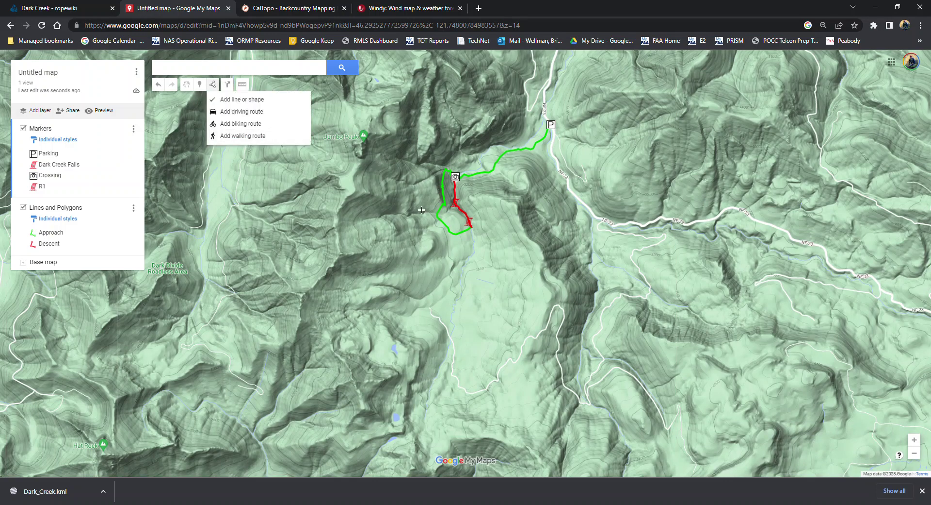
left_click(439, 175)
left_click(361, 155)
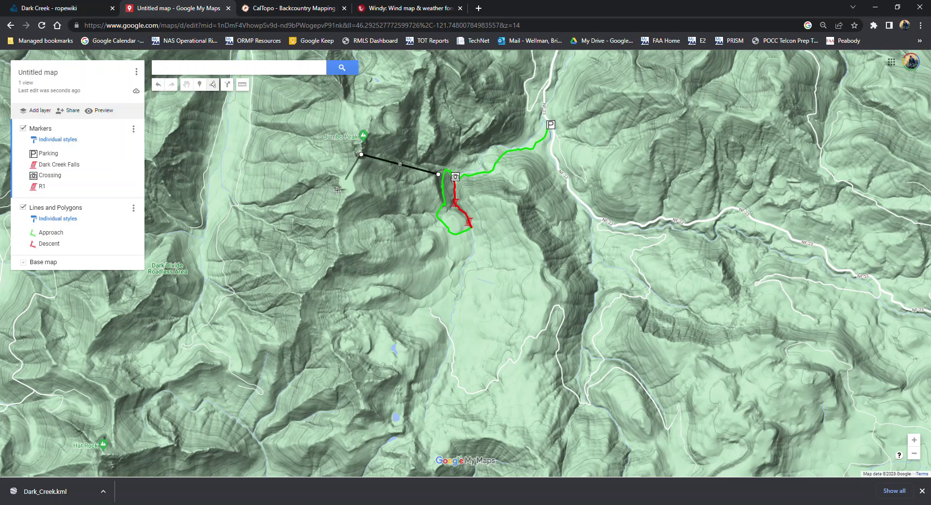
left_click(337, 257)
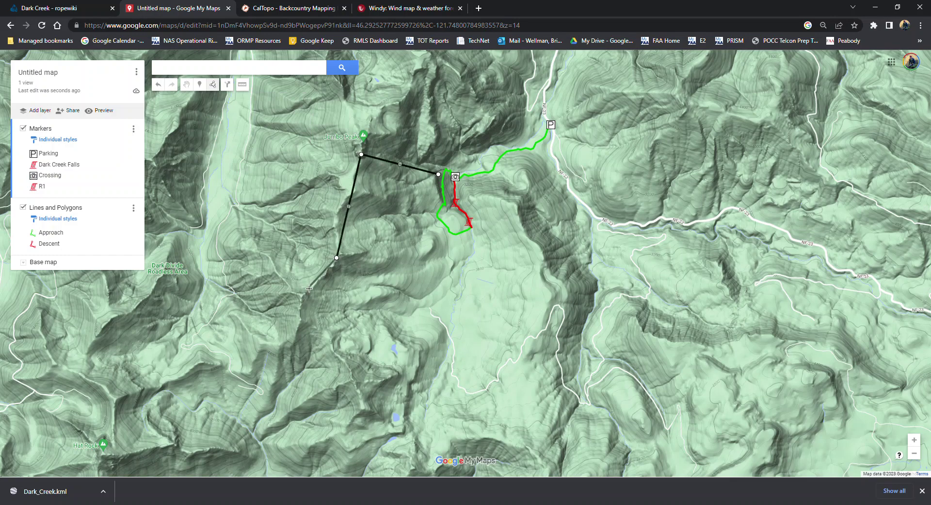
left_click(299, 317)
left_click(365, 407)
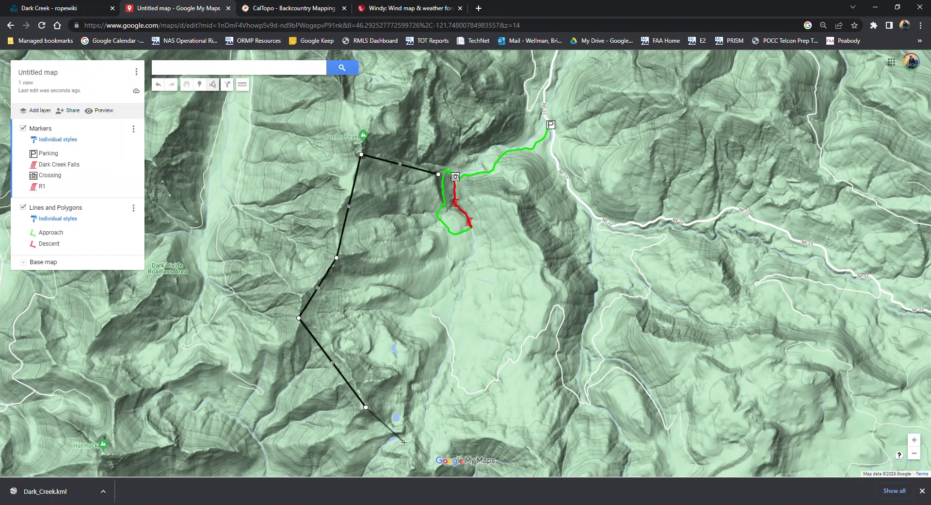
left_click(413, 459)
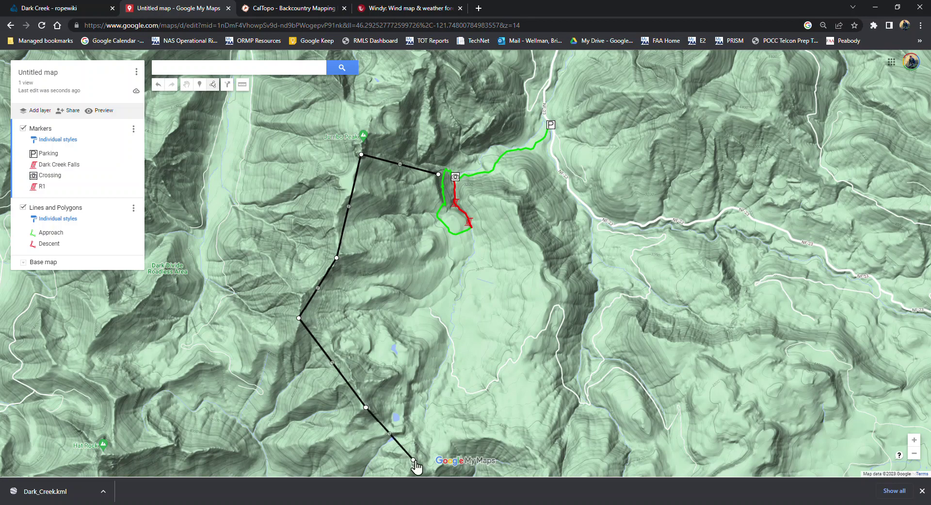
left_click(529, 445)
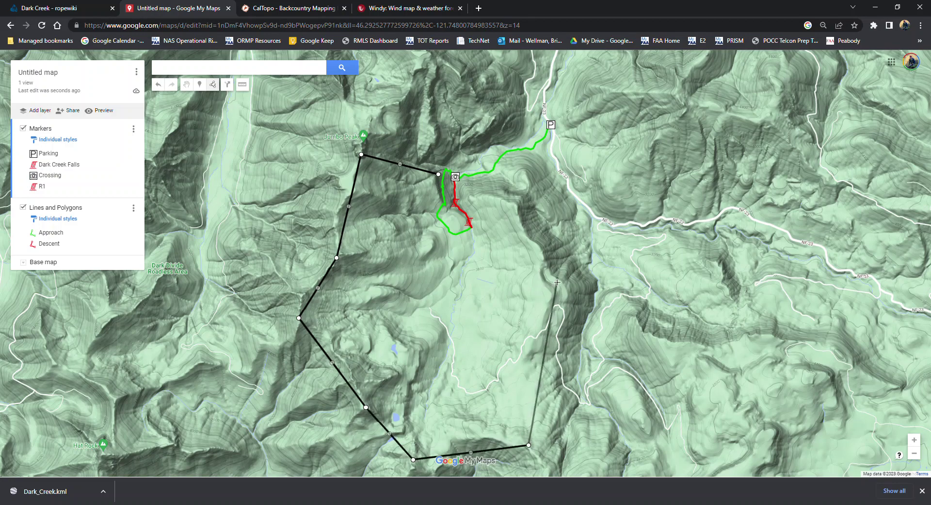
left_click(557, 284)
left_click(509, 202)
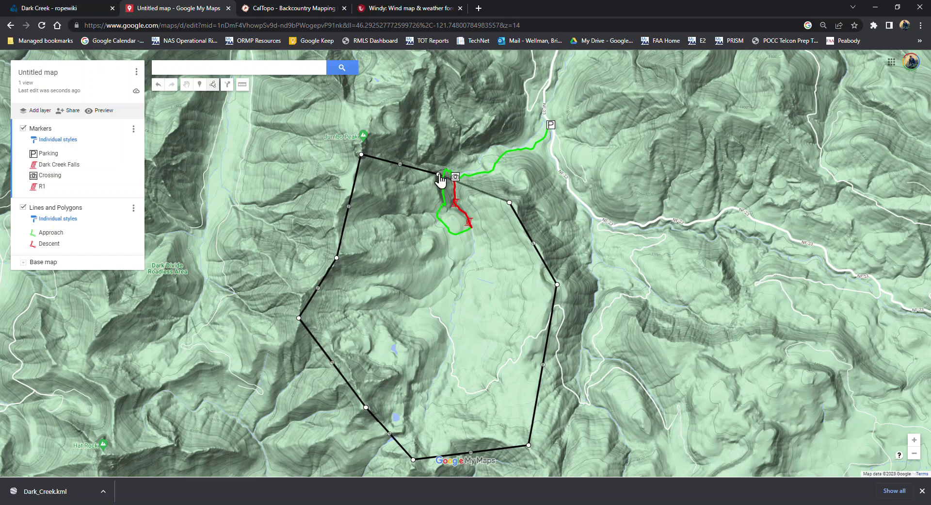
left_click(439, 174)
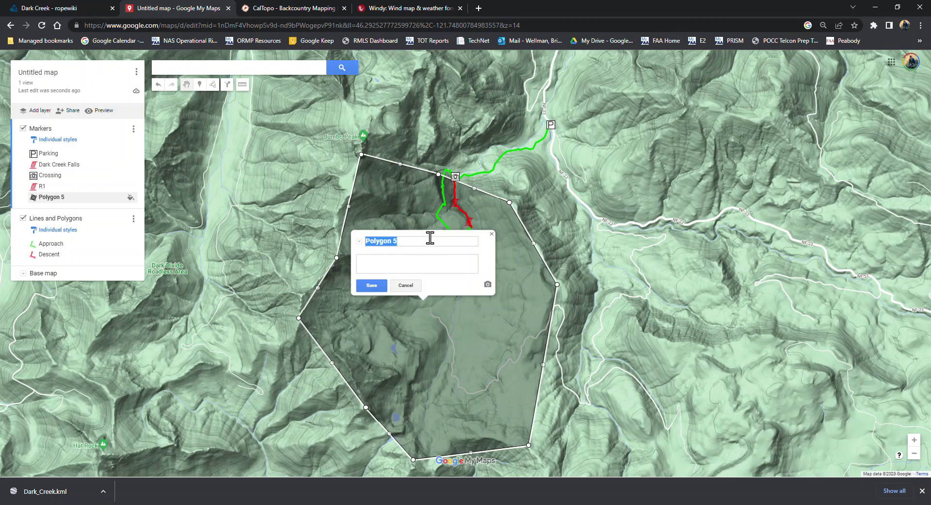
type("Dark Creek Drainage")
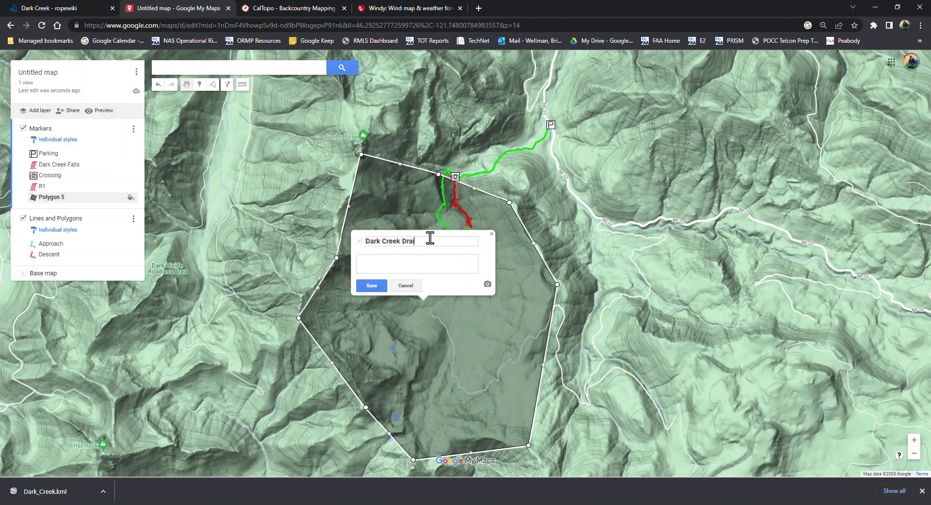
left_click(372, 286)
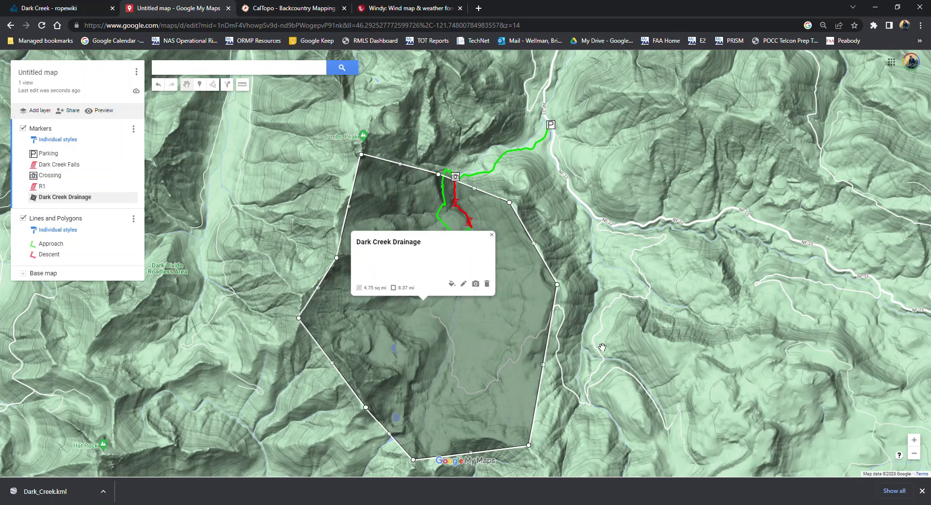
Step: Refine the southern, southwestern and western edges of the Dark Creek Drainage polygon to follow the ridgelines
scroll(576, 417, "up", 1)
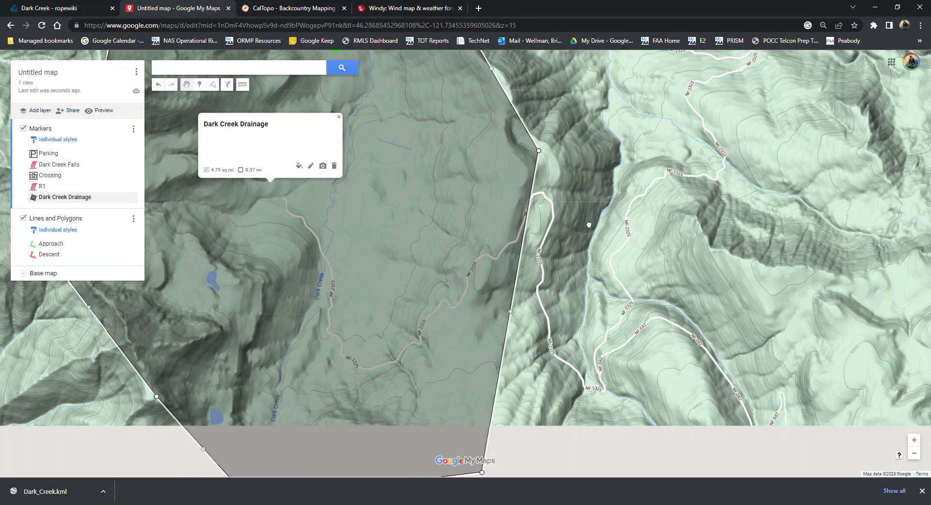
left_click_drag(589, 225, 632, 108)
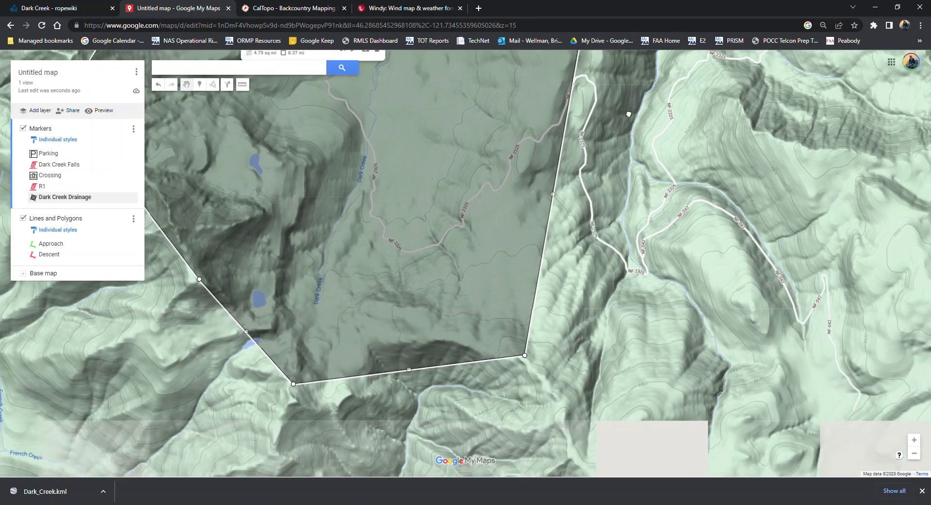
left_click_drag(408, 370, 409, 345)
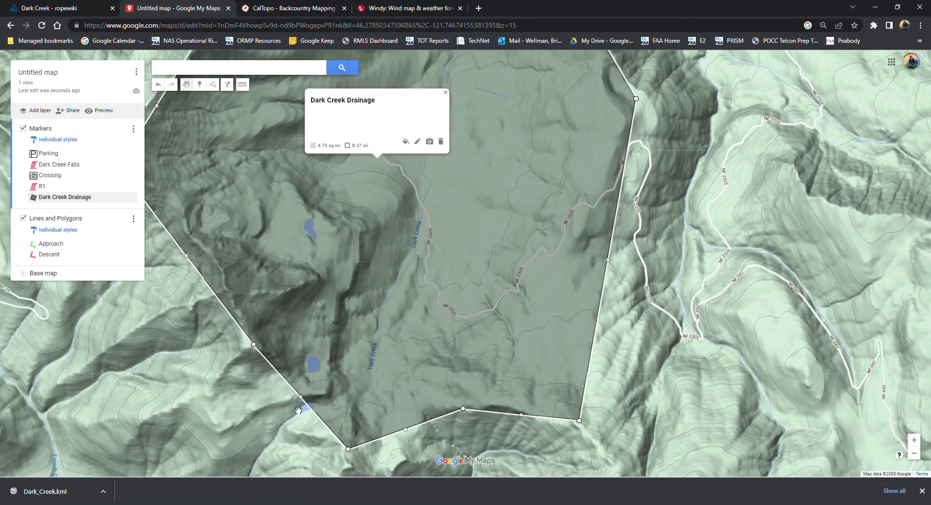
left_click_drag(246, 430, 286, 342)
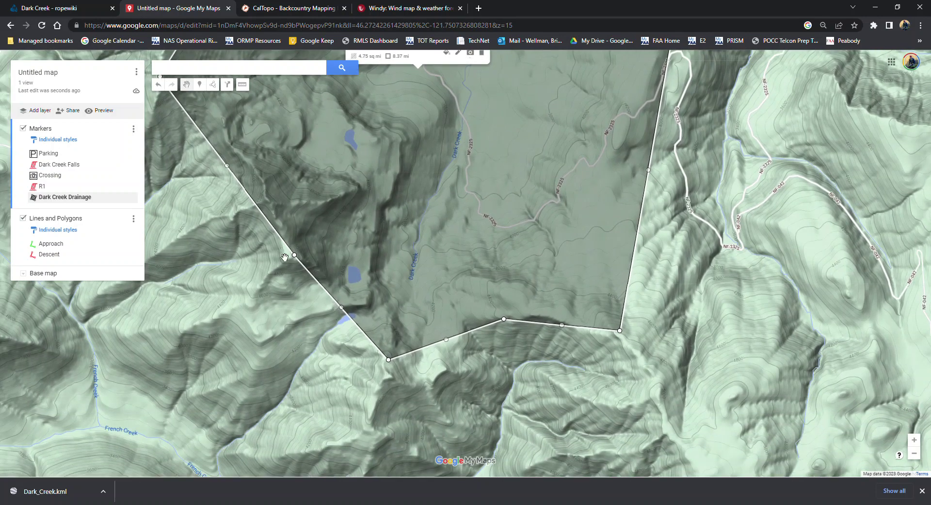
left_click_drag(342, 307, 366, 307)
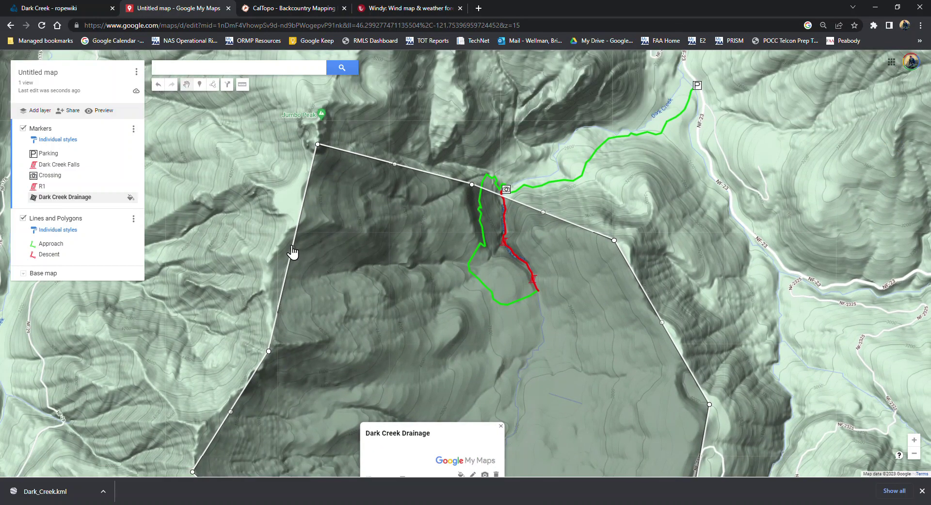
left_click_drag(281, 251, 284, 248)
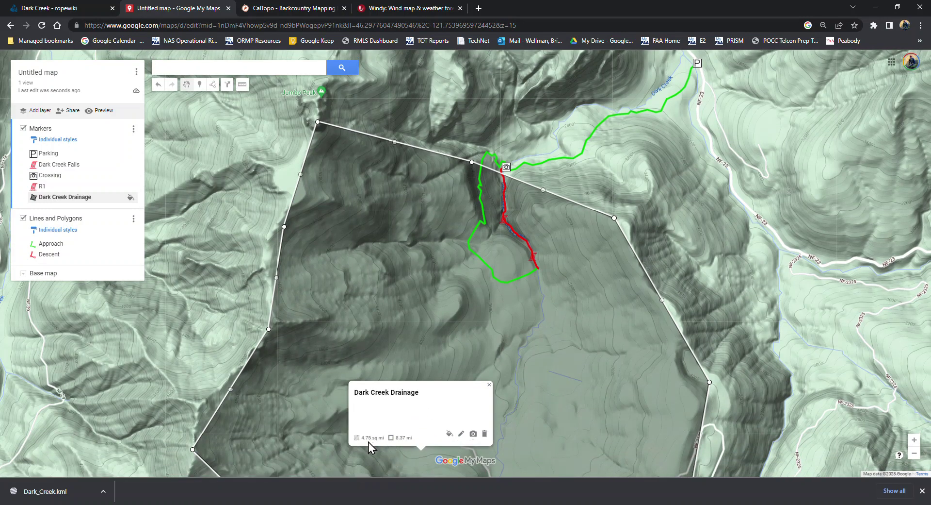
left_click(404, 442)
left_click(403, 439)
Step: Move the drainage polygon's northwest corner southeast, away from Jumbo Peak, and bend the adjoining edge outward to the ridge
left_click_drag(366, 196, 329, 136)
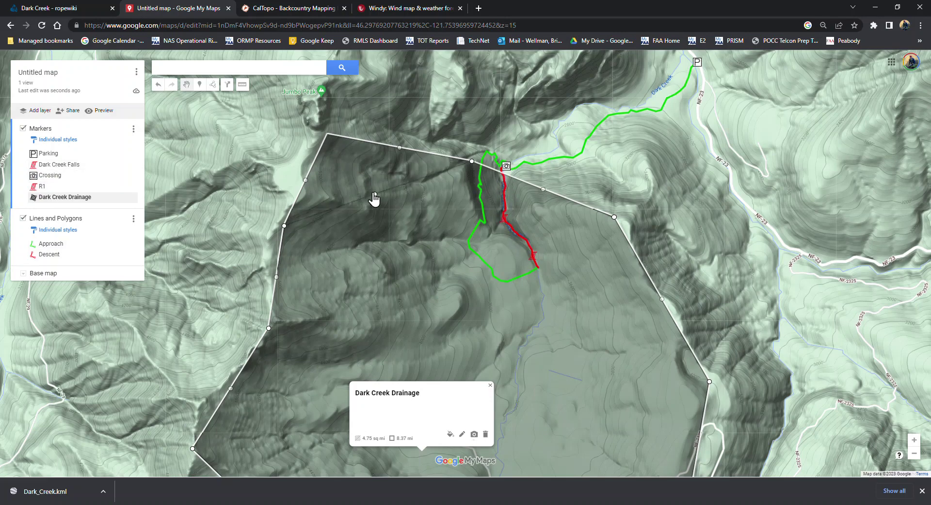
key("ctrl+z")
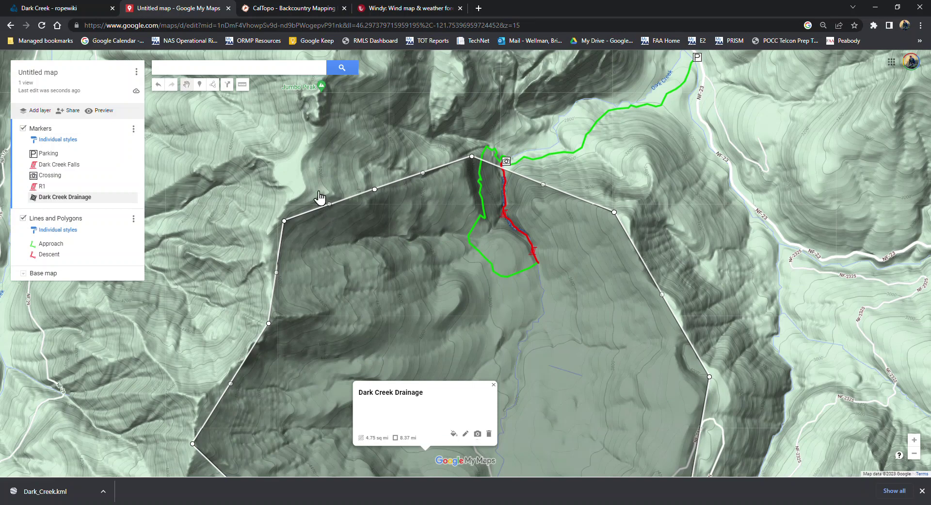
left_click_drag(320, 197, 310, 190)
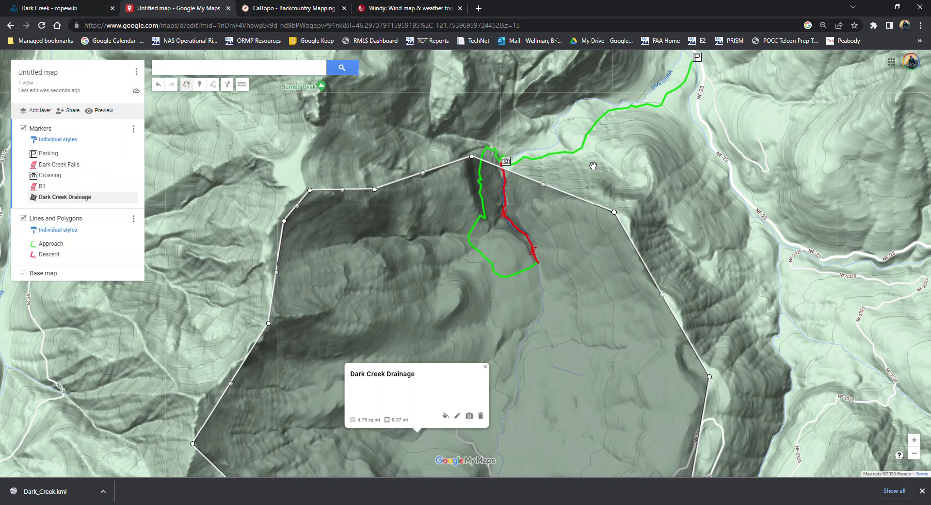
Step: Measure the straight-line distance from the Parking marker to the Crossing marker and onward to the north
left_click_drag(593, 165, 542, 225)
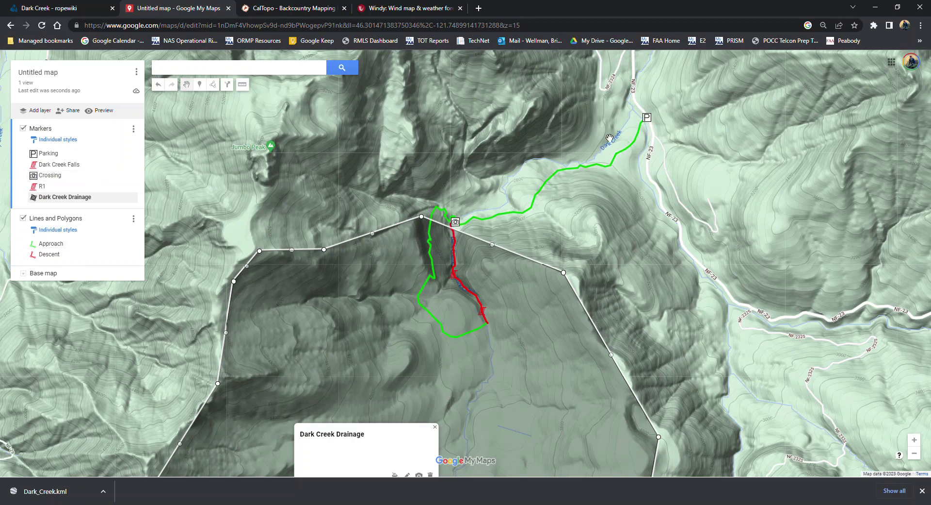
left_click(243, 85)
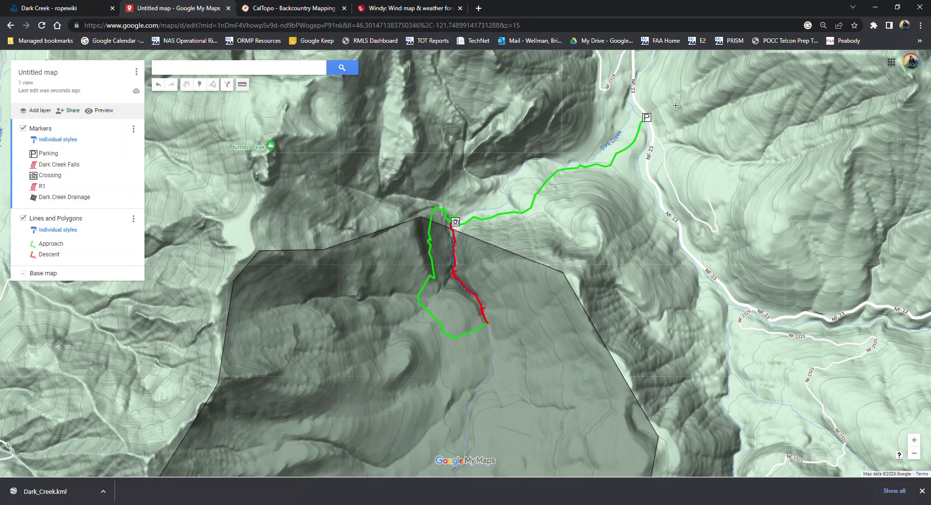
left_click(643, 117)
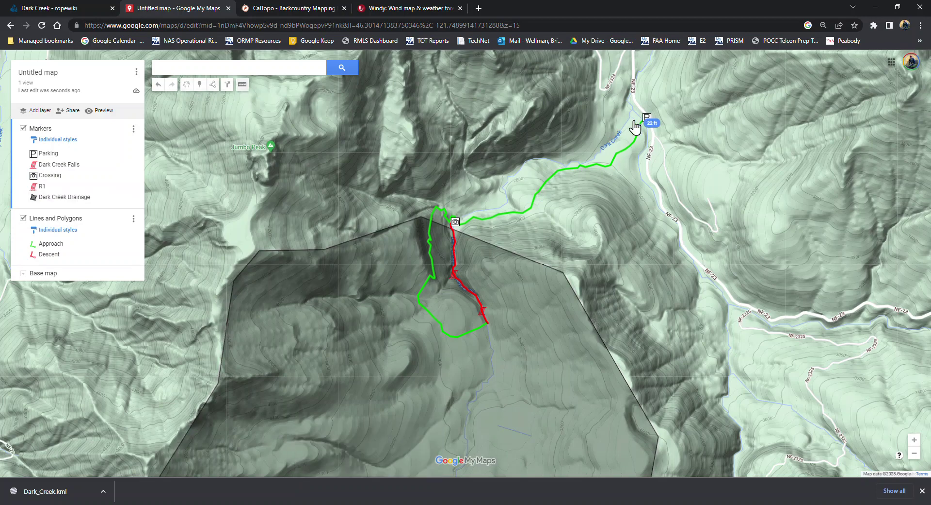
left_click(456, 232)
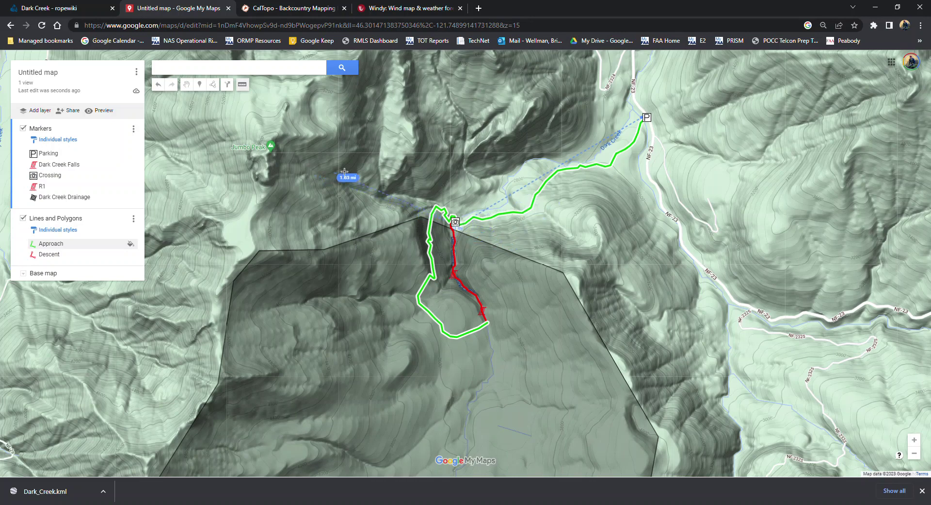
double_click(434, 64)
Step: Change the Dark Creek Drainage polygon's color to yellow-orange
scroll(421, 134, "up", 1)
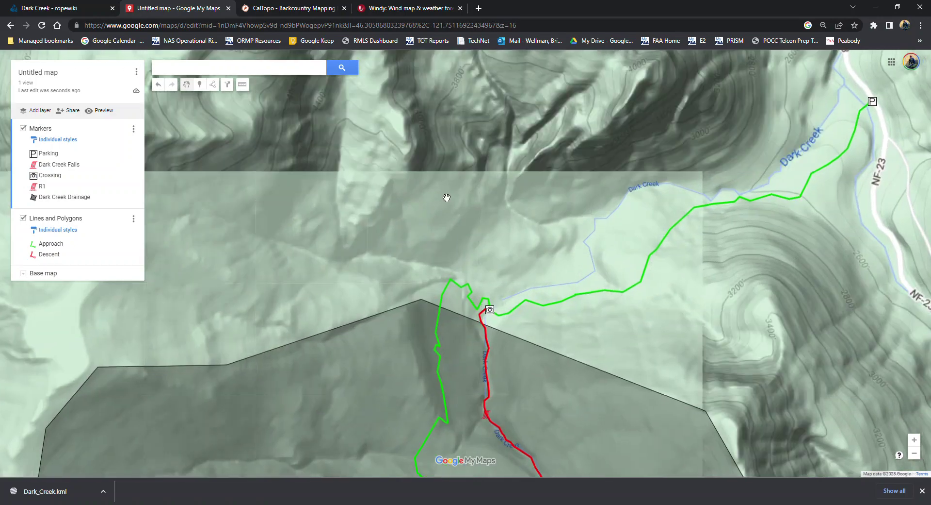
scroll(566, 254, "down", 3)
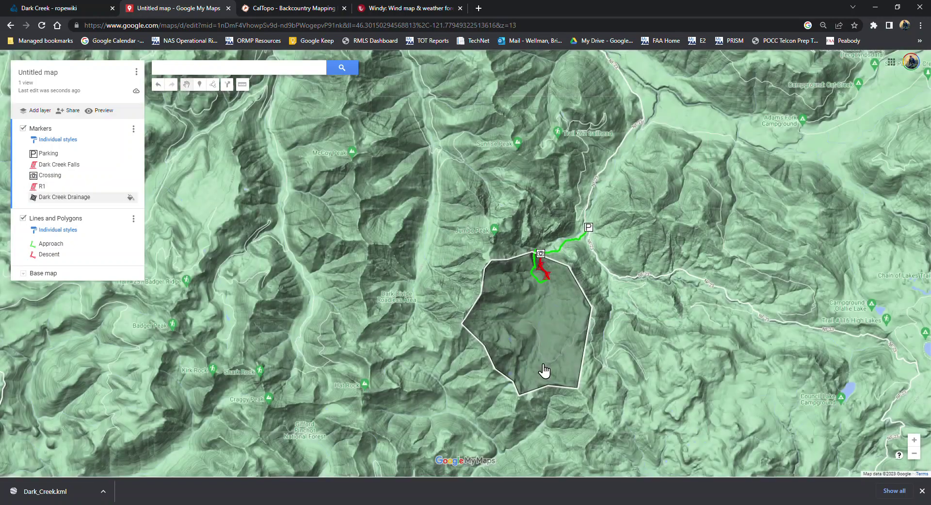
left_click(543, 350)
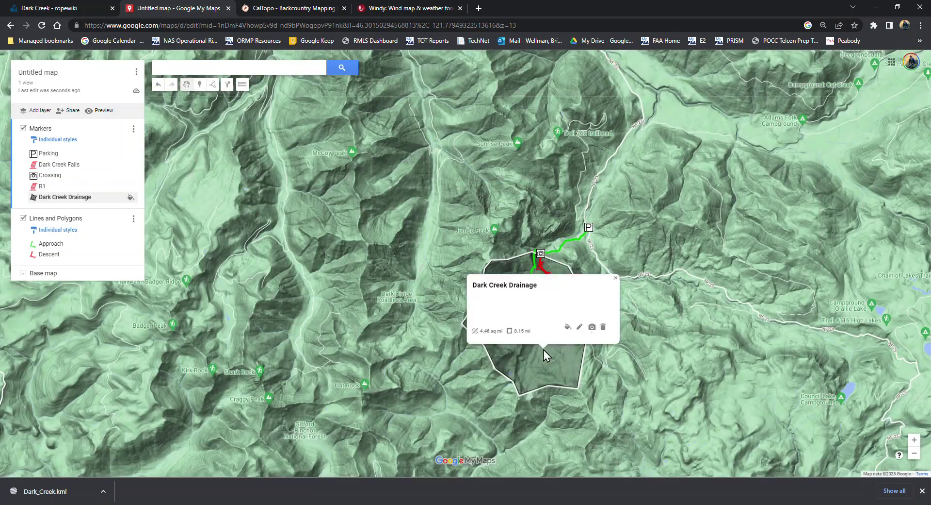
left_click(572, 331)
left_click(609, 334)
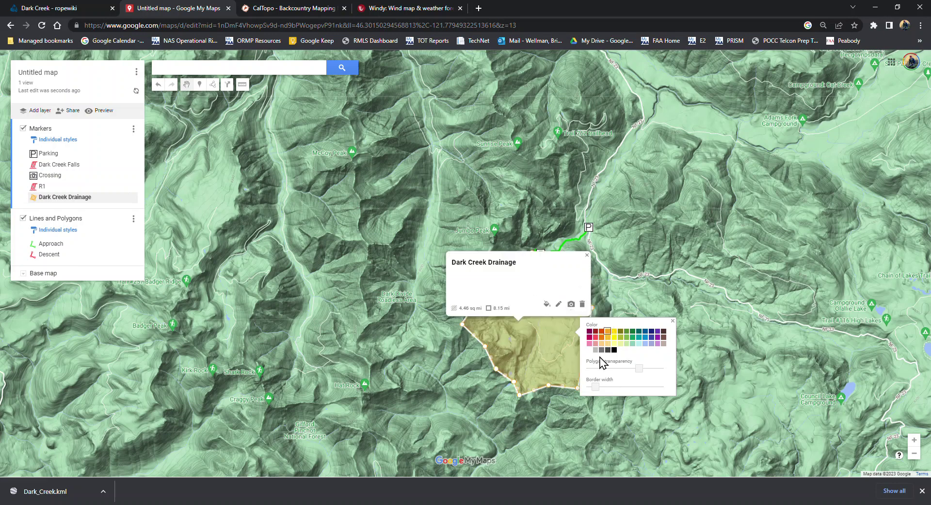
Step: Close the polygon's styling options and export the entire map as a KML file instead of KMZ
left_click(515, 418)
left_click_drag(622, 342, 570, 287)
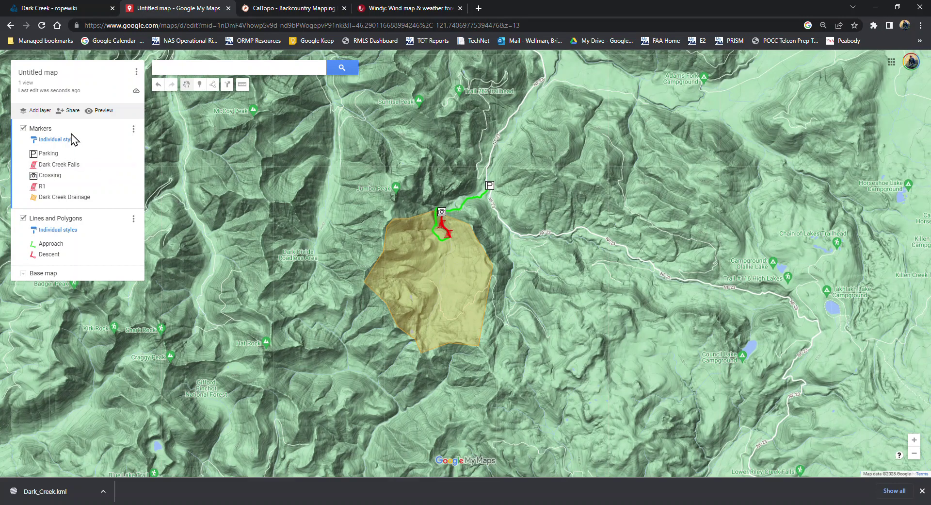
left_click(136, 77)
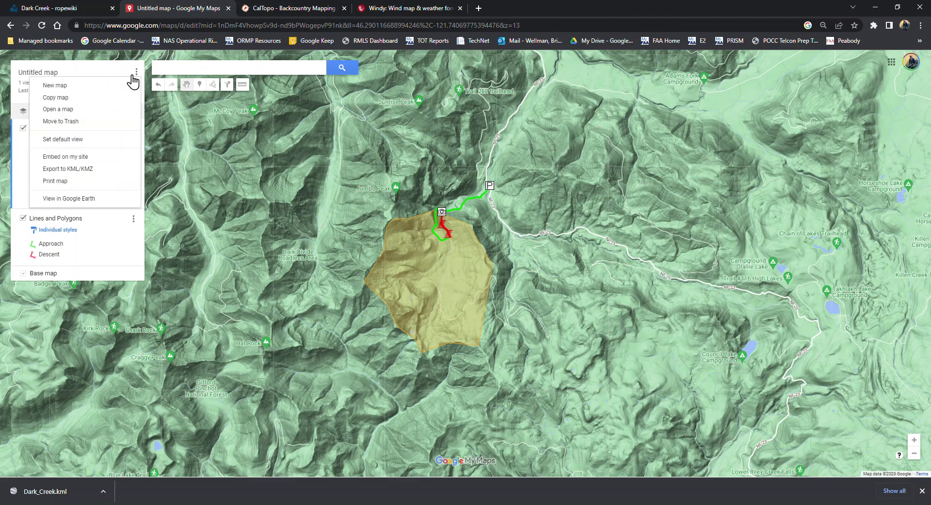
left_click(78, 170)
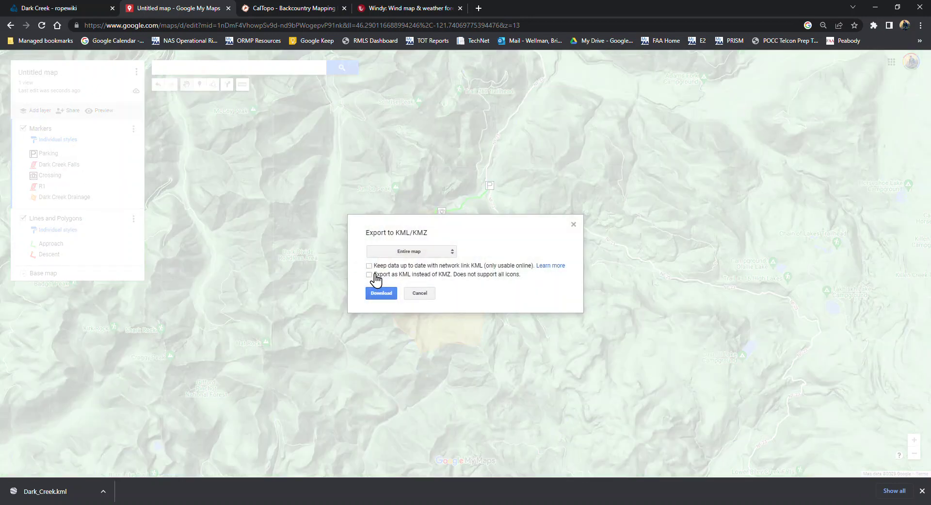
left_click(387, 293)
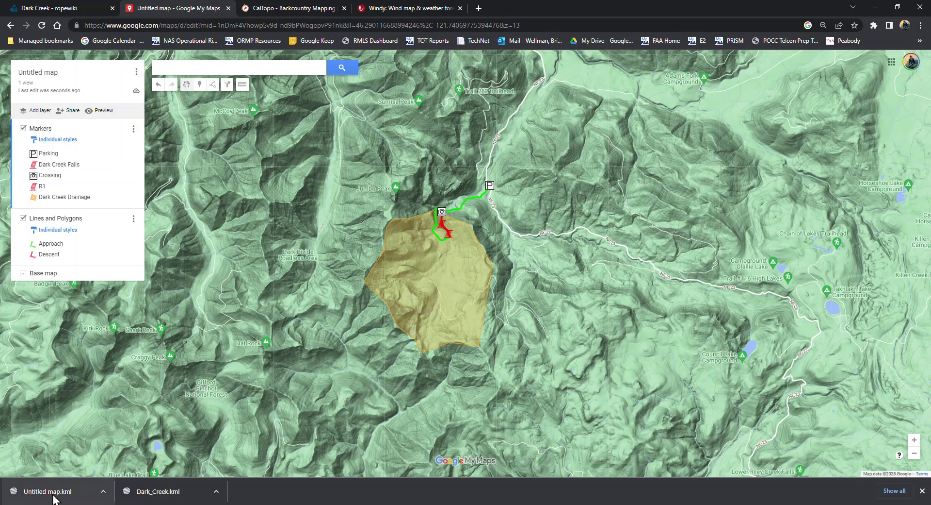
Step: Switch to CalTopo and import Untitled map.kml from Downloads with all of its markers and shapes
left_click(270, 9)
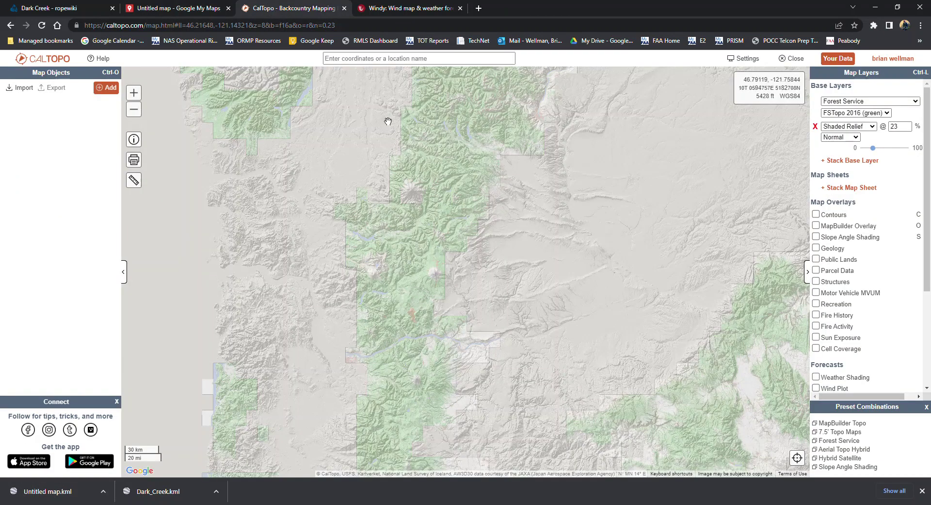
left_click(107, 88)
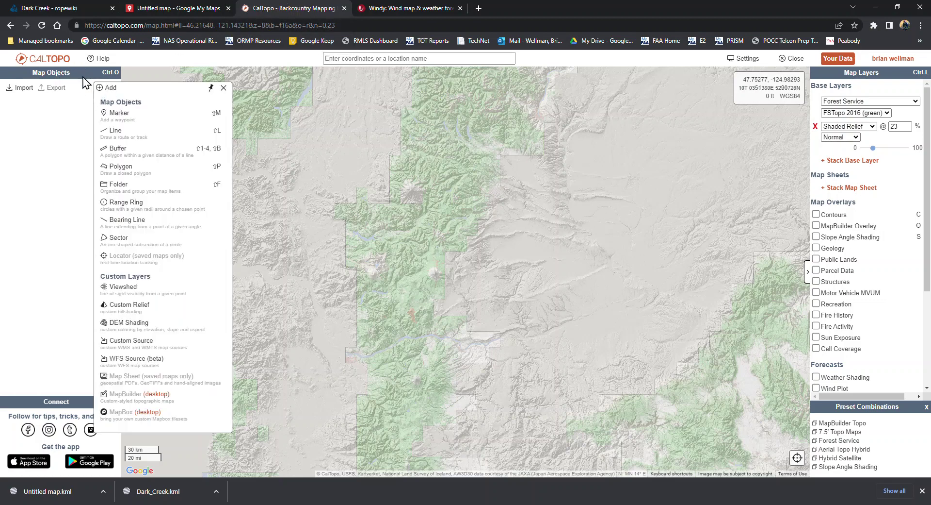
left_click(20, 87)
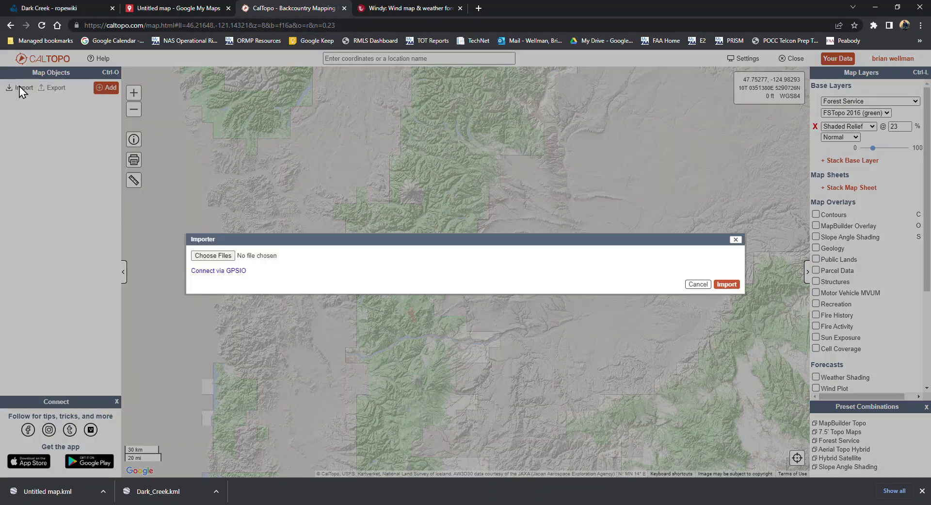
left_click(214, 256)
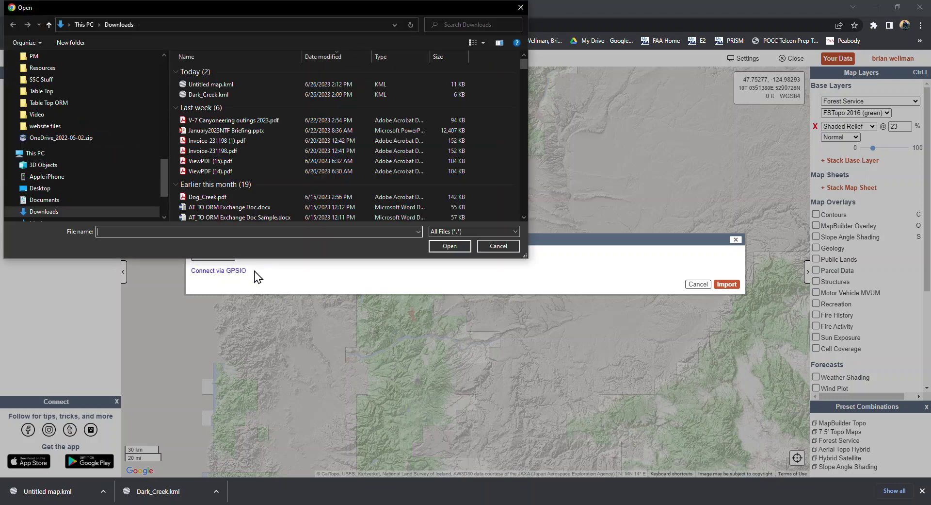
left_click(252, 84)
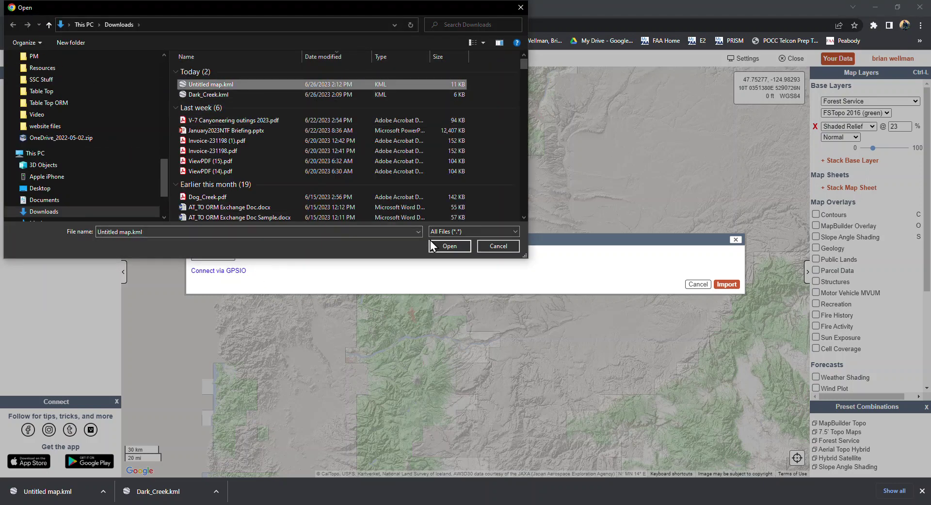
left_click(450, 246)
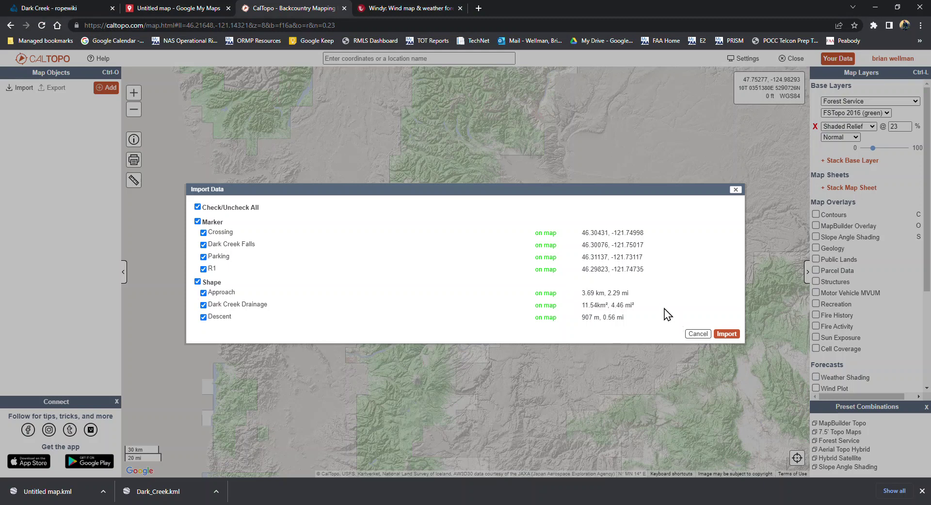
left_click(726, 334)
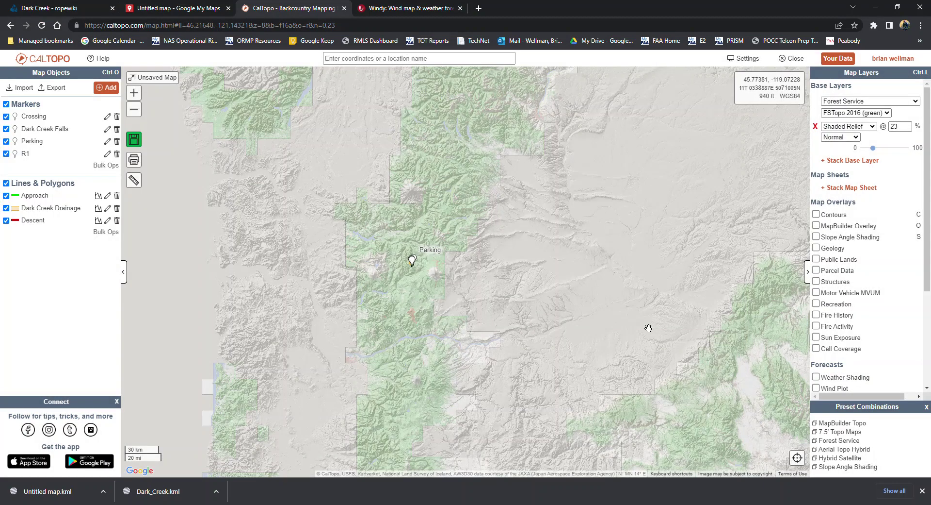
Step: Save the map under the name "dark" in Recreation mode with URL access permission
key("ctrl+s")
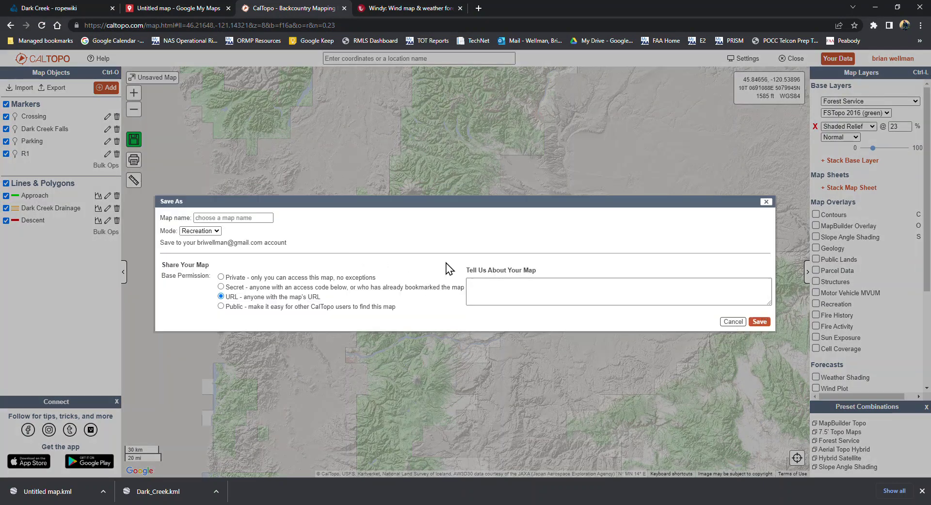
left_click(260, 218)
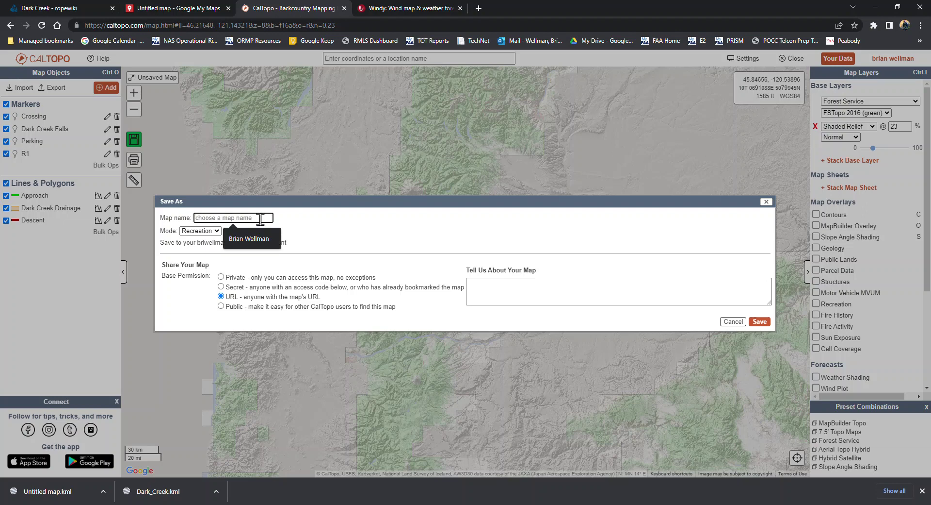
type("dark")
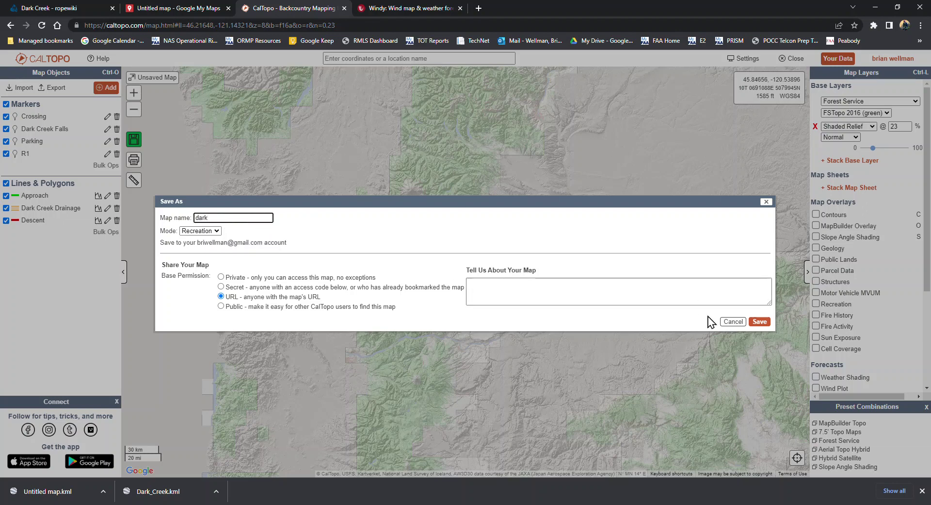
left_click(760, 322)
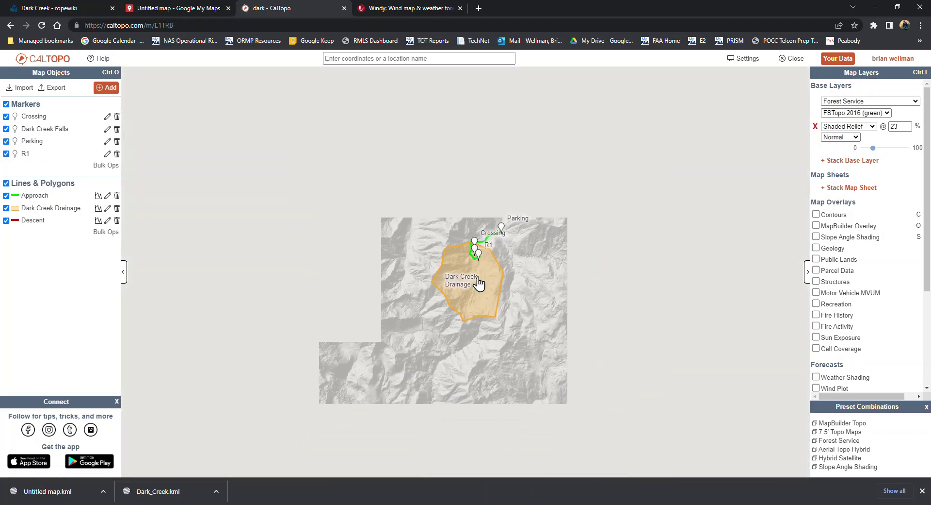
Step: Examine the Dark Creek Drainage polygon and the approach and descent routes against the surrounding terrain
scroll(472, 311, "down", 1)
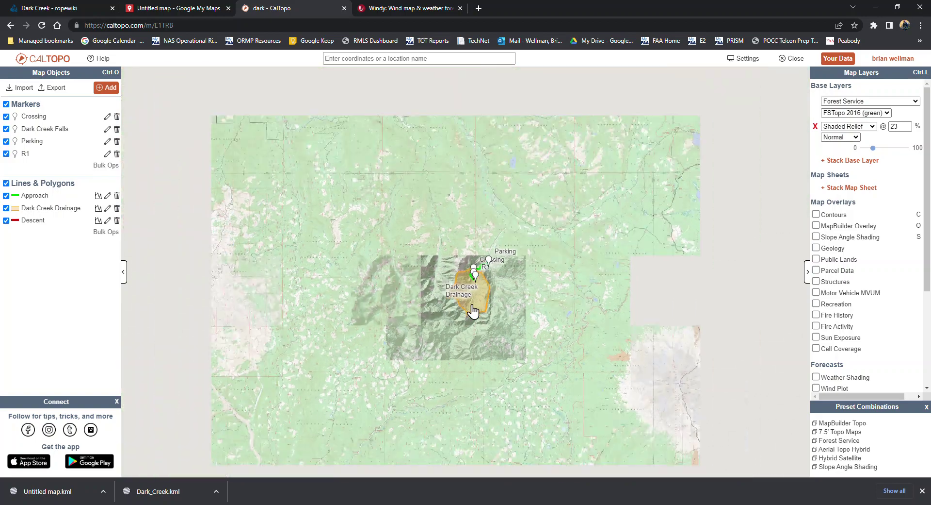
scroll(472, 310, "down", 1)
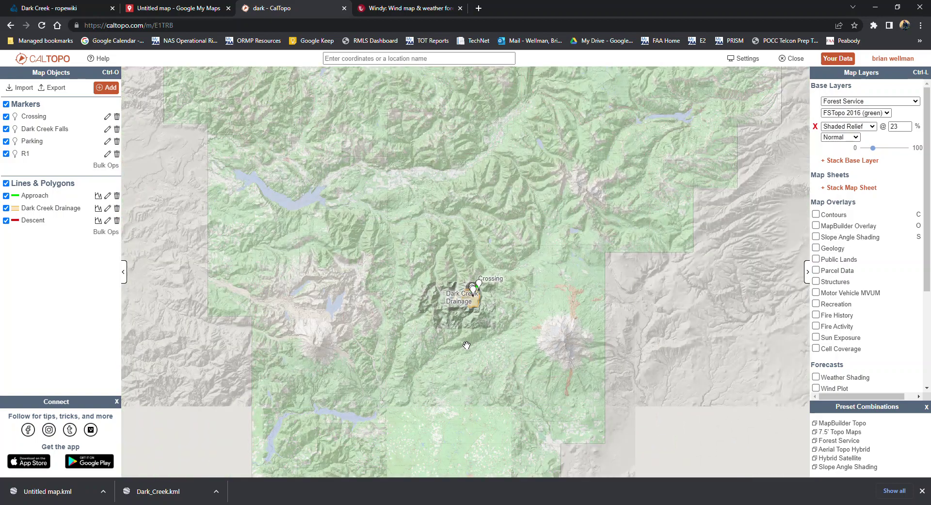
scroll(473, 299, "up", 3)
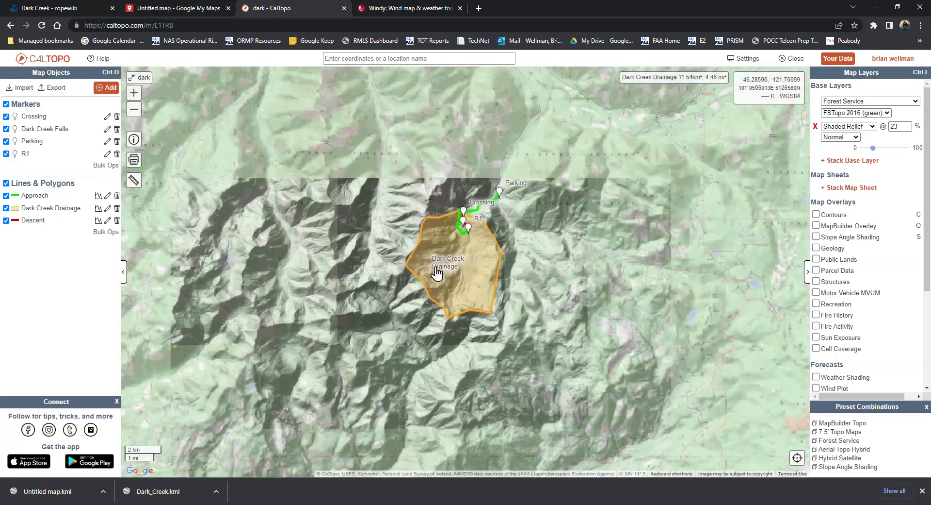
scroll(437, 272, "up", 1)
scroll(527, 183, "up", 1)
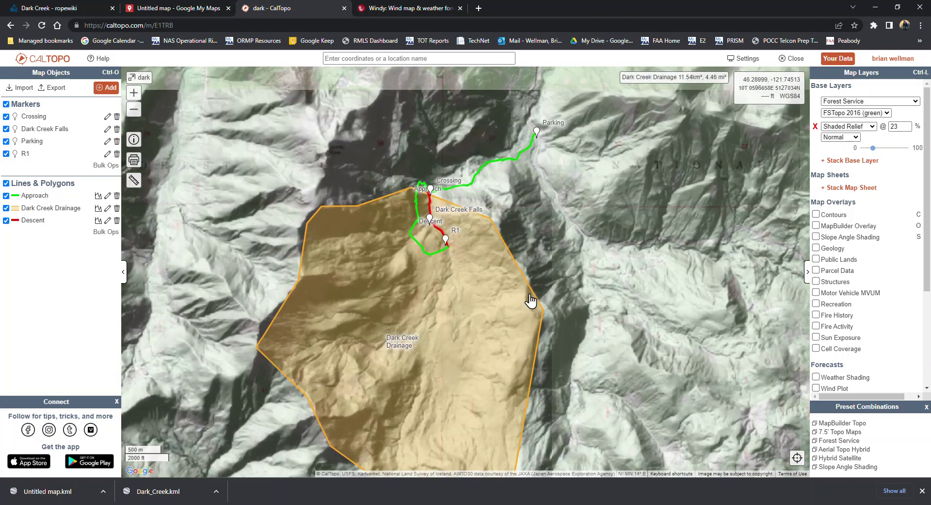
left_click_drag(549, 266, 556, 230)
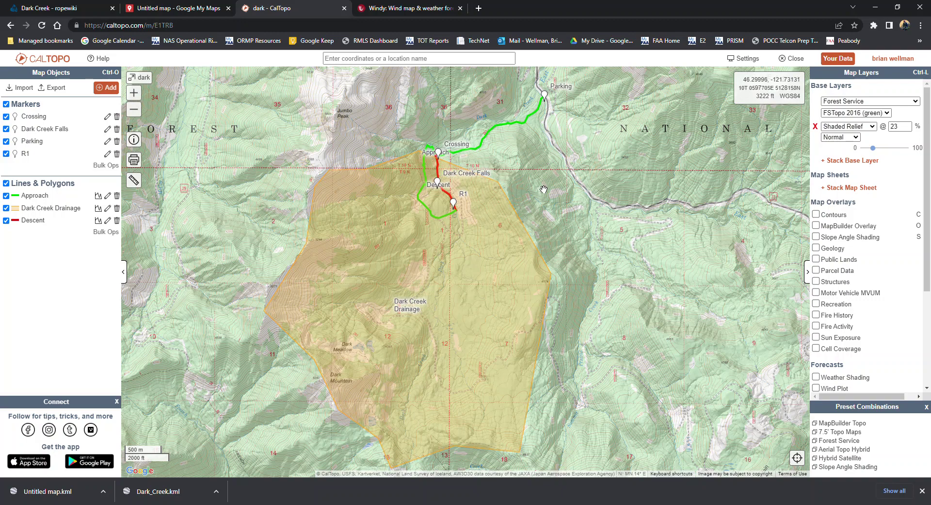
Step: Switch to Windy and upload Untitled map.kml from Downloads to overlay the route and drainage, closing the uploader when done
left_click(402, 9)
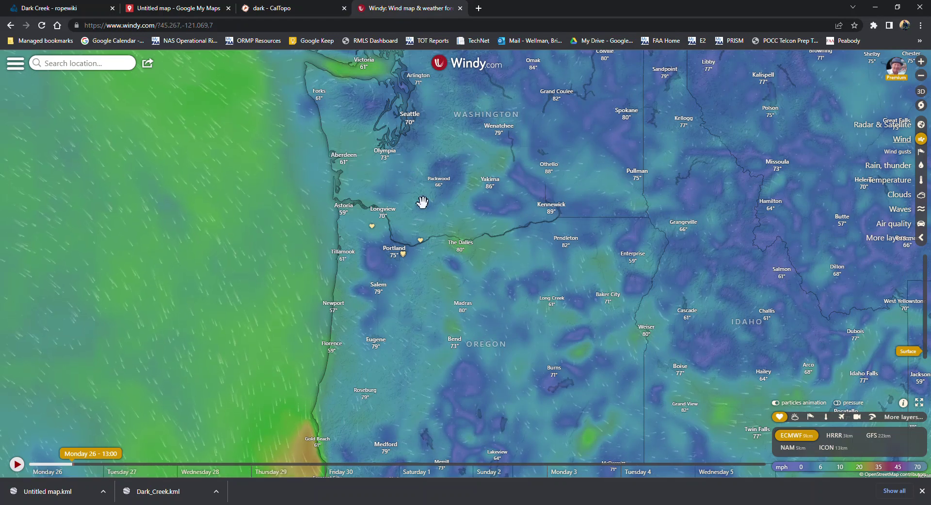
left_click(15, 66)
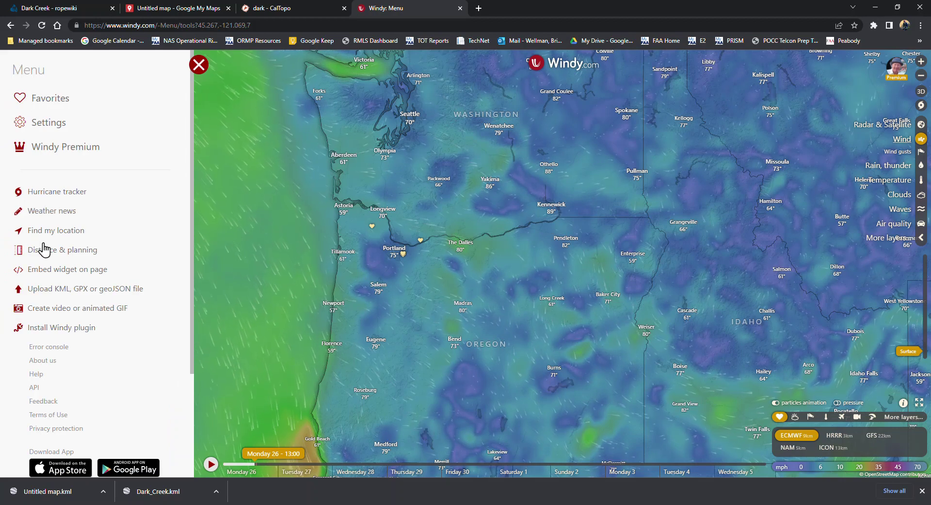
left_click(40, 289)
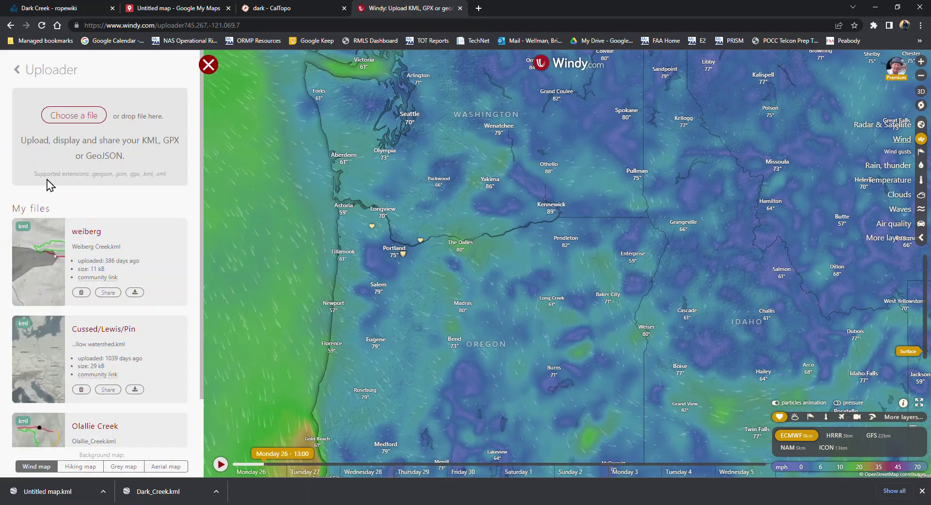
left_click(68, 121)
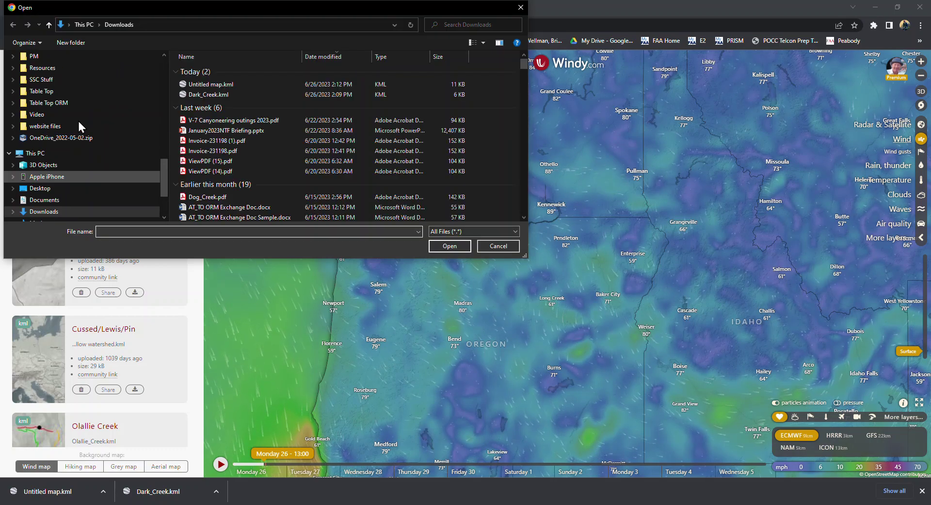
left_click(211, 84)
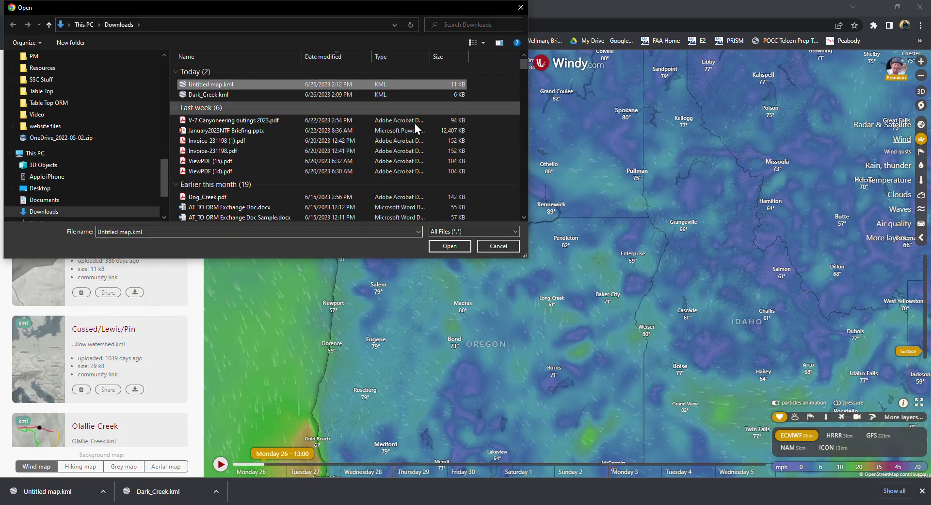
left_click(461, 250)
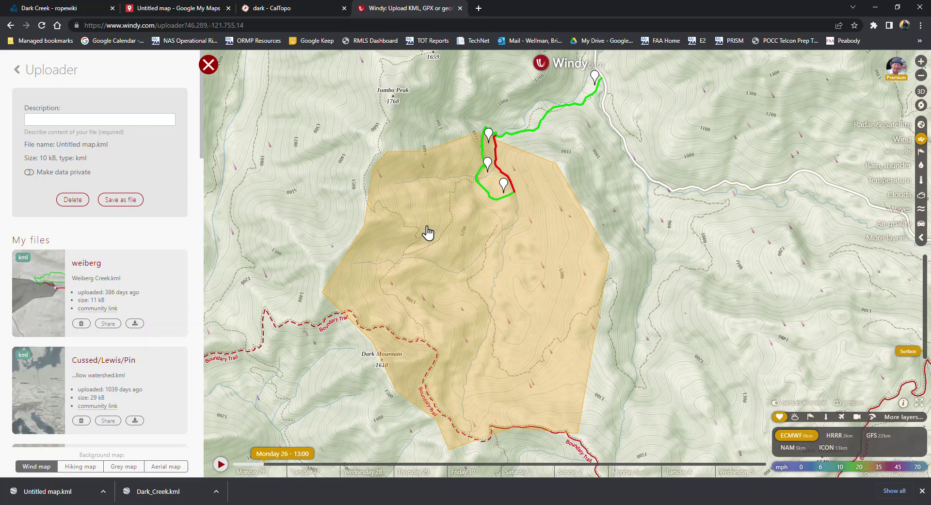
scroll(428, 233, "down", 5)
left_click_drag(428, 250, 509, 258)
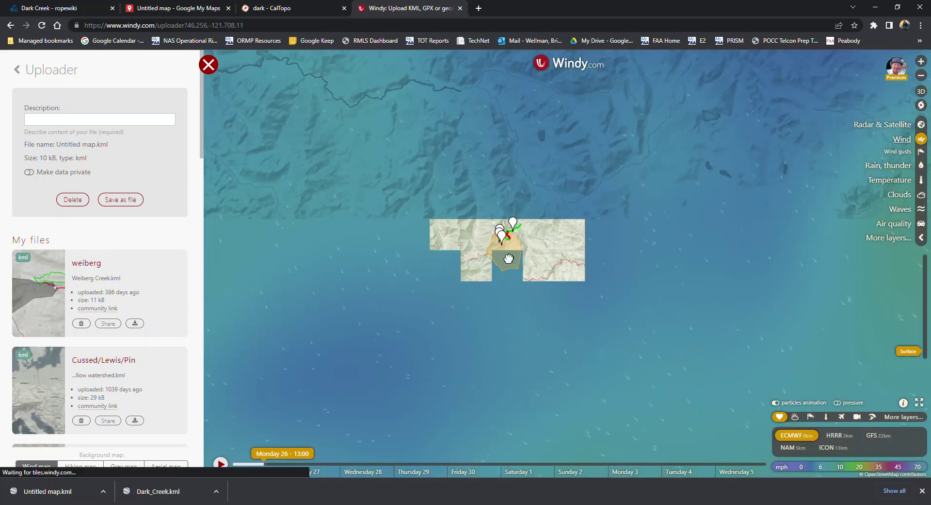
left_click(212, 67)
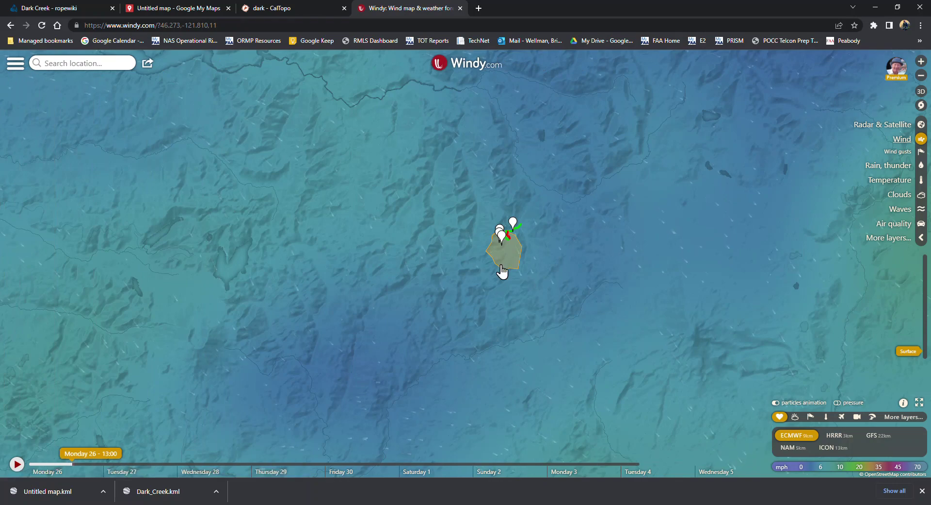
Step: Display rain accumulation around the drainage and compare the forecasts for the next 3, 5 and 10 days
scroll(502, 271, "up", 1)
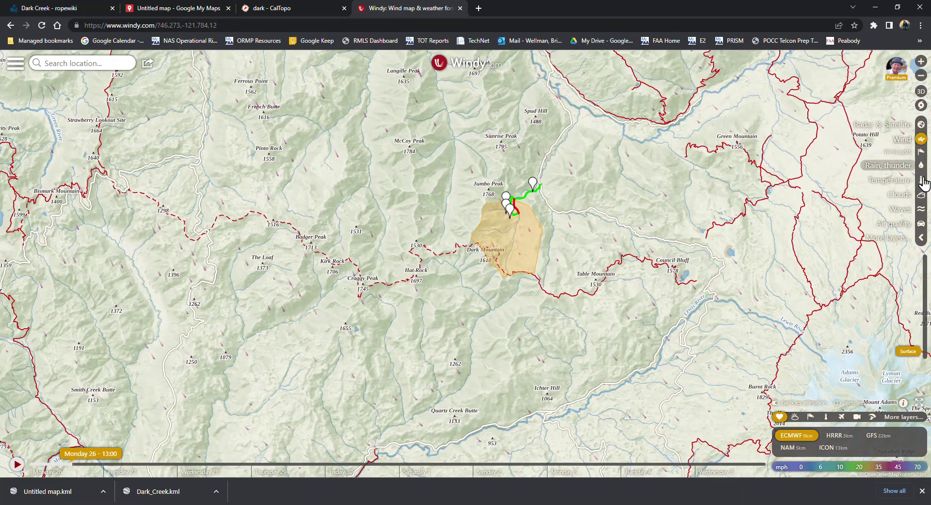
left_click(920, 166)
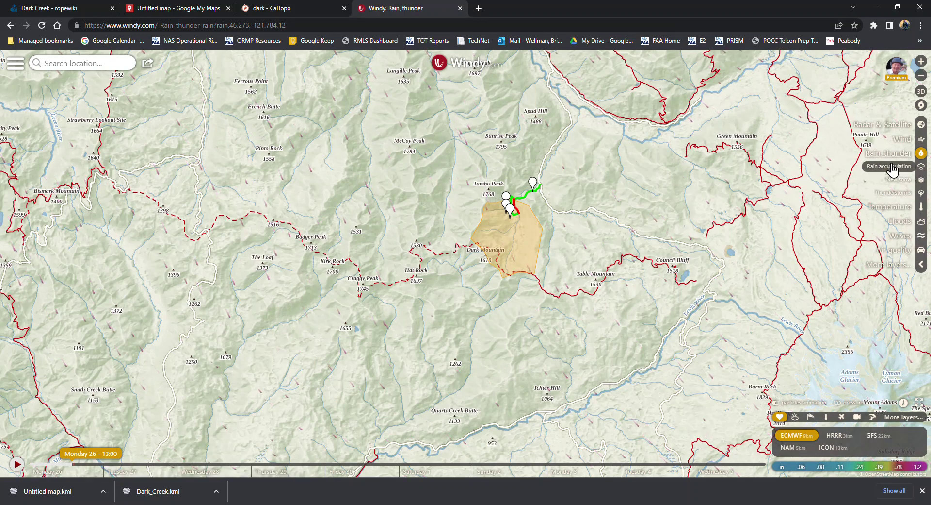
left_click(892, 166)
scroll(607, 224, "down", 1)
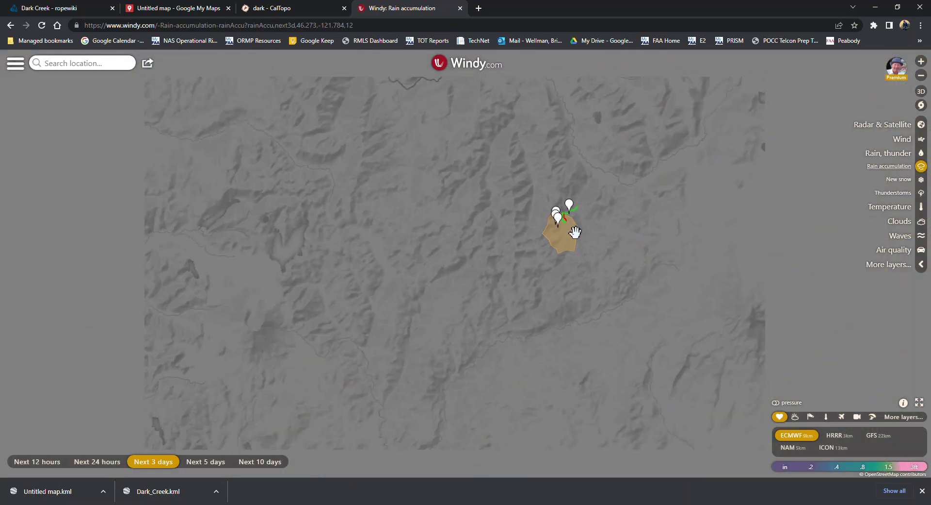
scroll(582, 243, "down", 2)
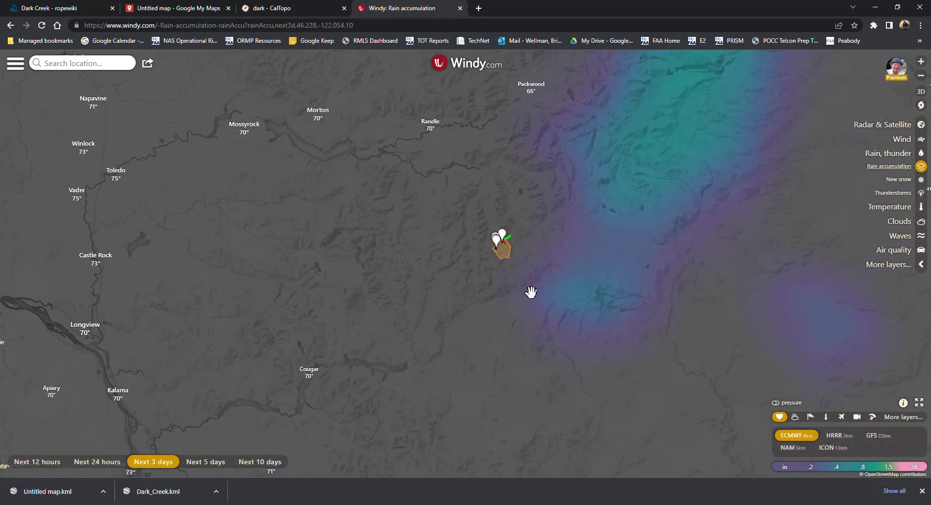
scroll(528, 288, "down", 1)
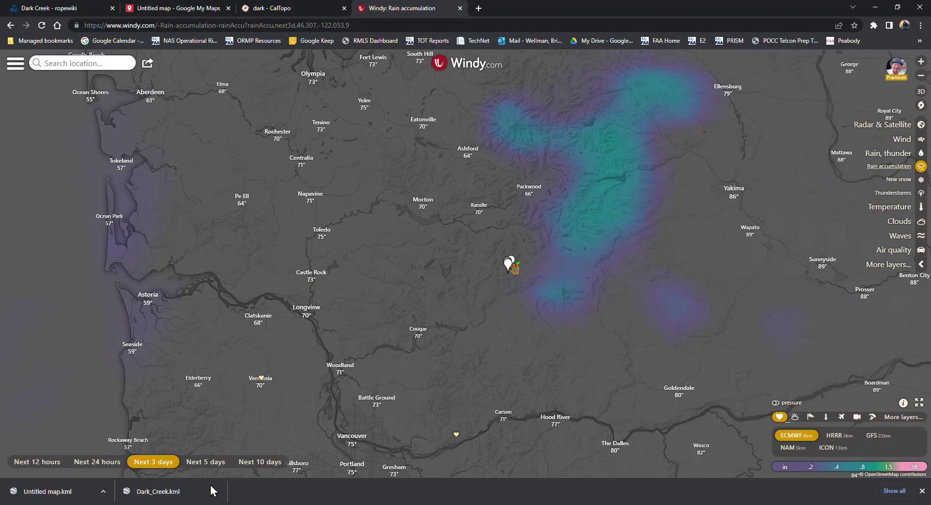
left_click(208, 465)
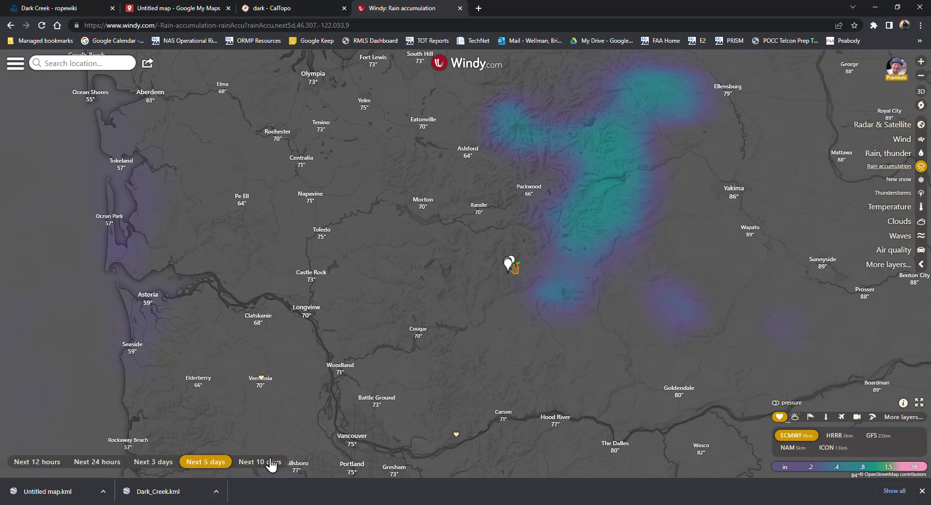
left_click(272, 465)
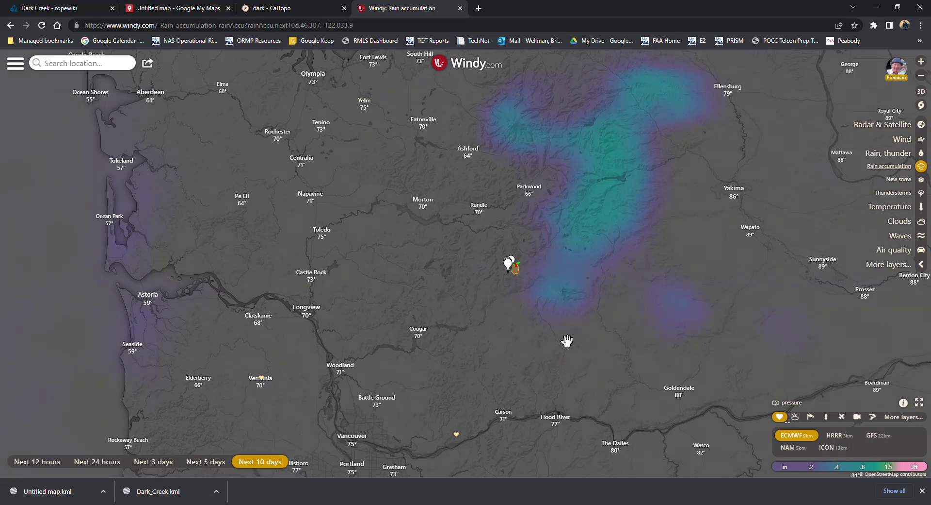
Step: Examine the 10-day rain accumulation around the Dark Creek drainage and the terrain surrounding it
scroll(547, 320, "up", 1)
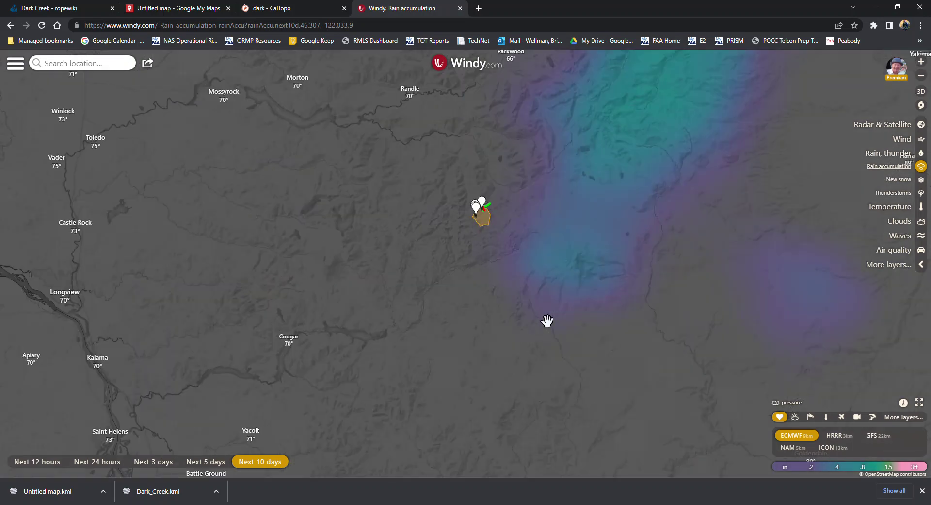
left_click_drag(494, 273, 493, 292)
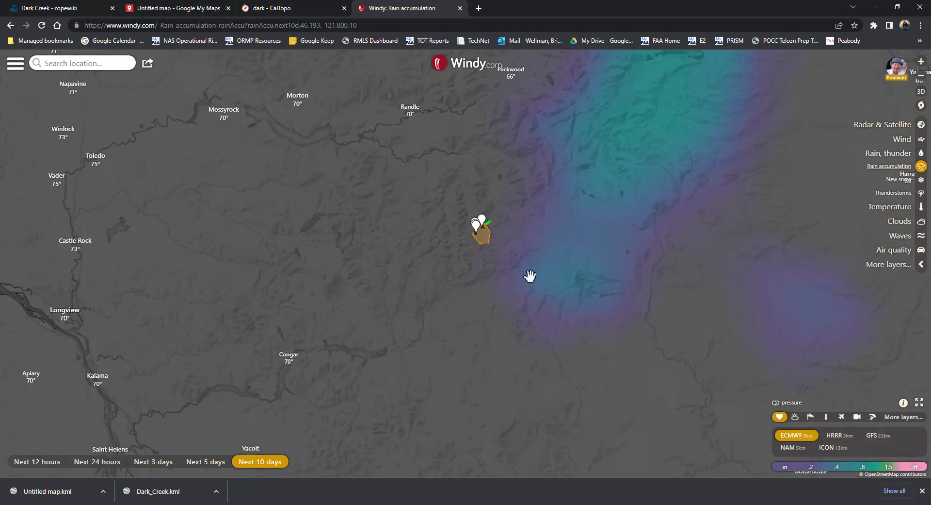
left_click_drag(484, 250, 498, 258)
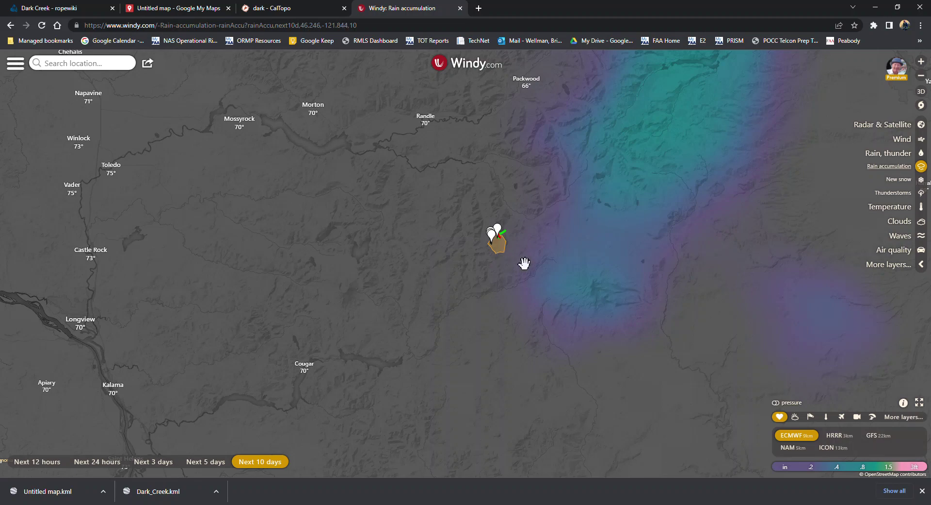
scroll(519, 259, "up", 1)
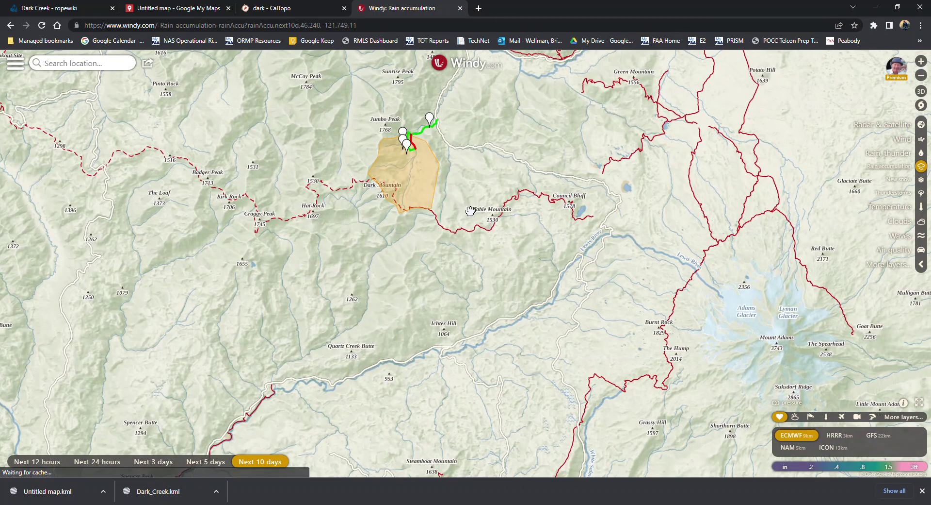
left_click_drag(470, 211, 488, 322)
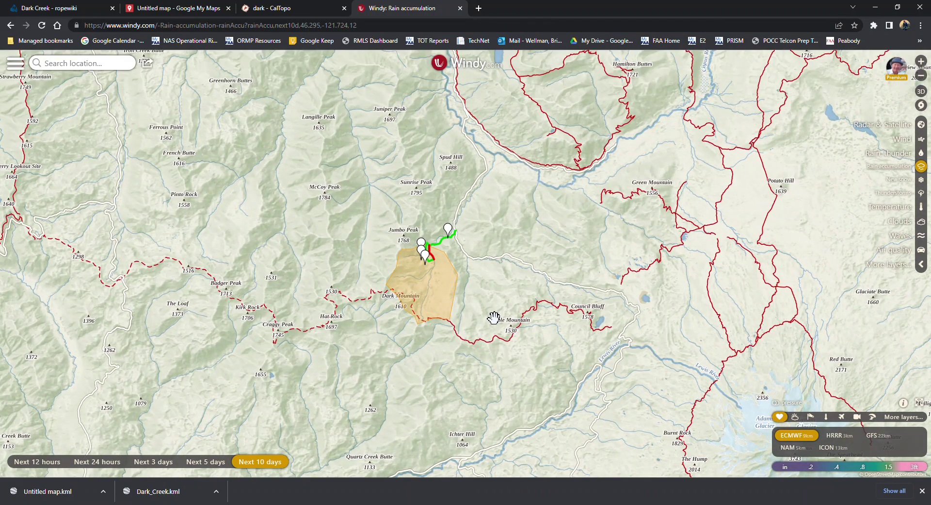
scroll(492, 313, "down", 2)
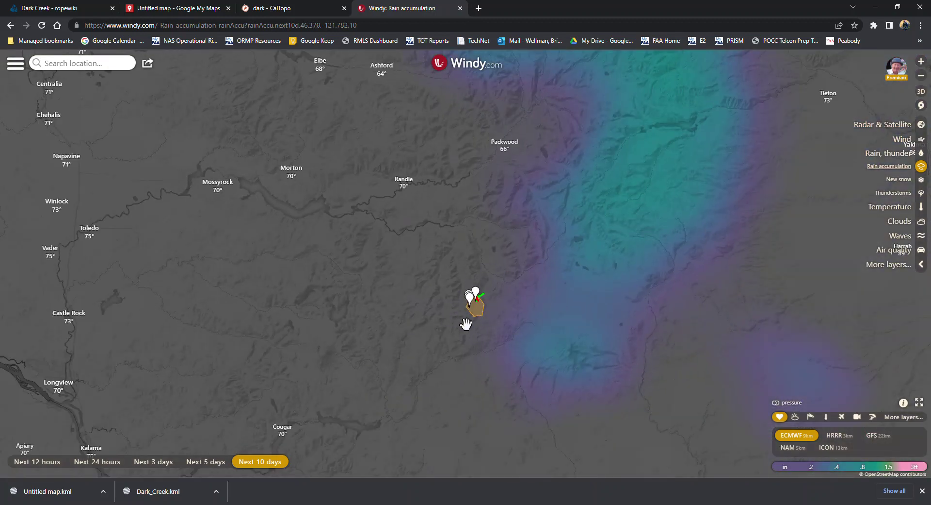
Step: Return to the Dark Creek page on ropewiki and review its reference flow photos, approach, descent and exit notes
left_click(72, 8)
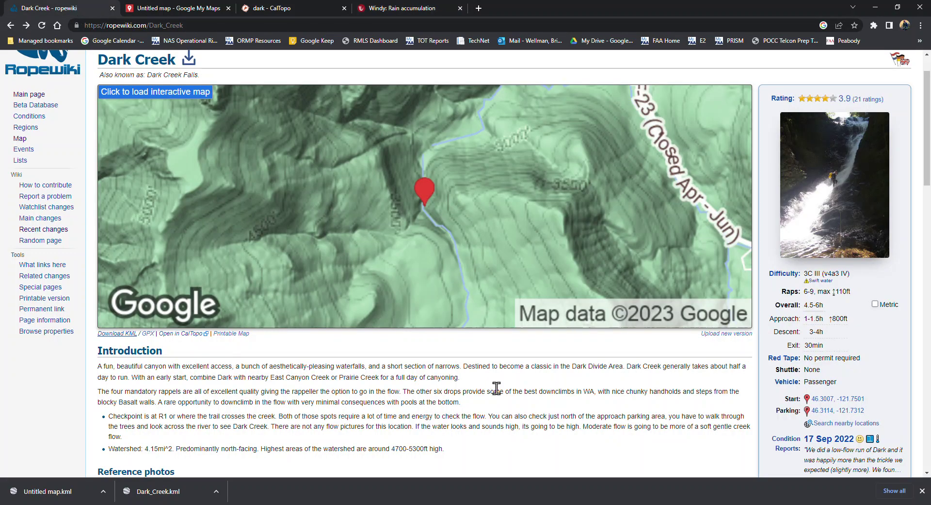
scroll(496, 387, "down", 10)
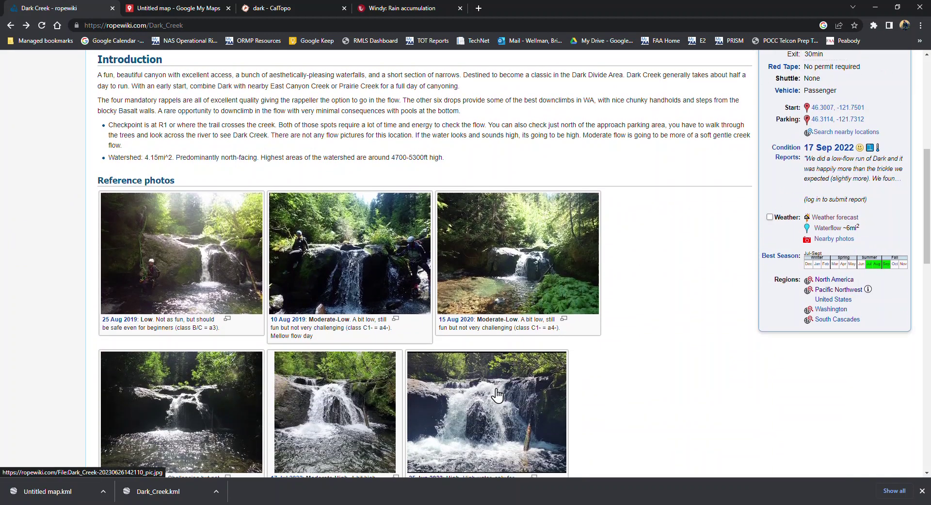
scroll(496, 387, "down", 3)
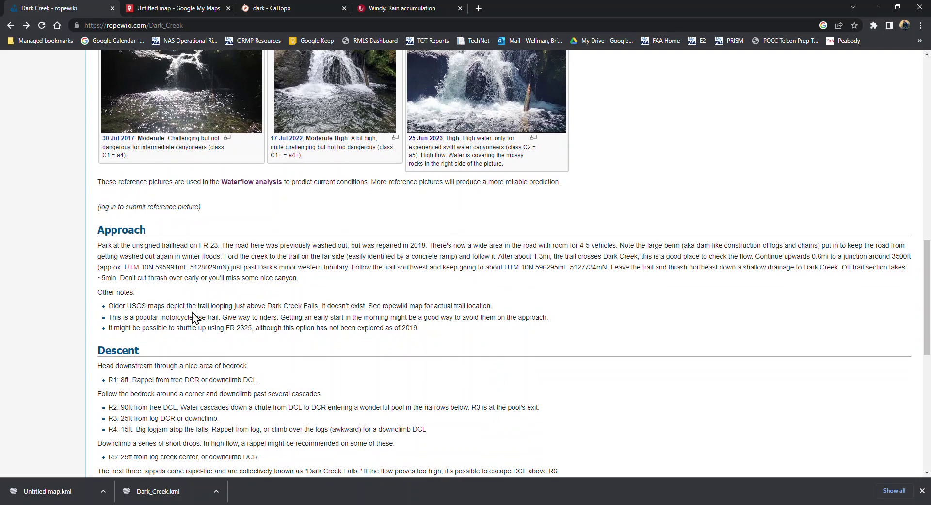
scroll(196, 318, "down", 8)
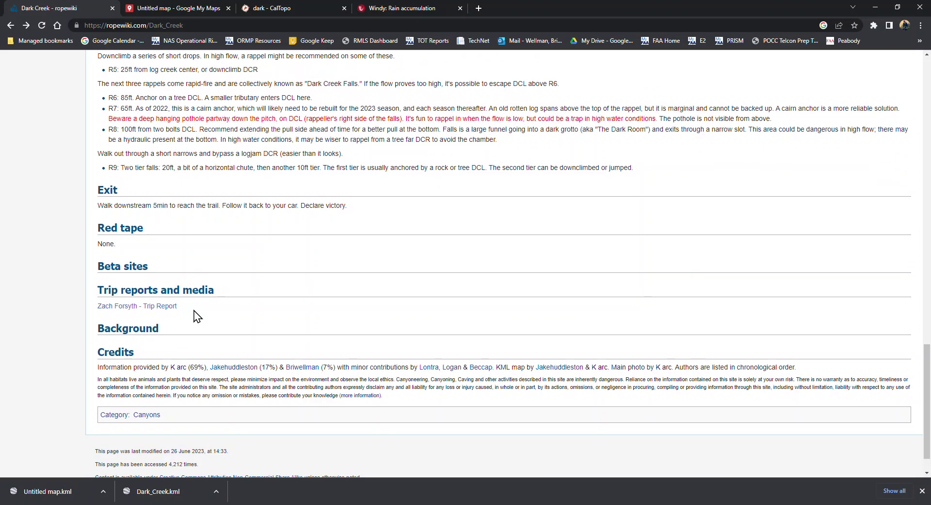
scroll(194, 310, "up", 3)
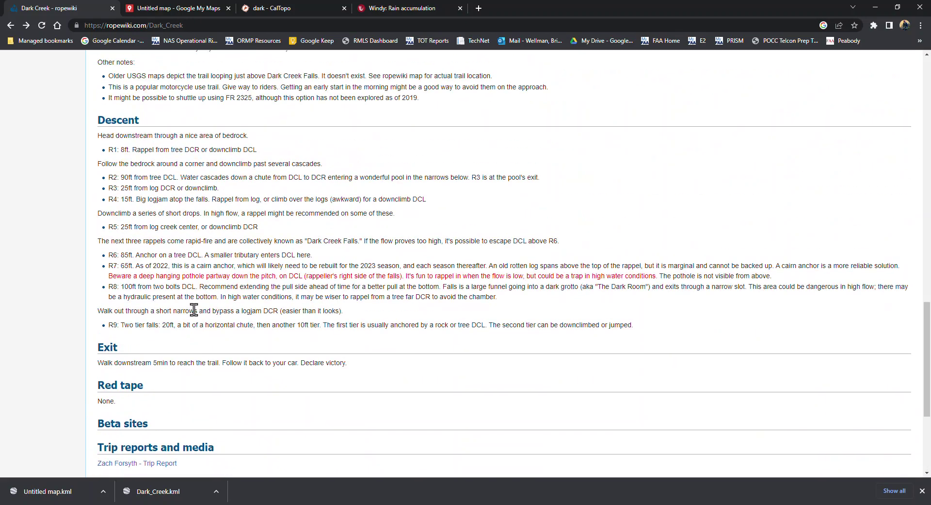
scroll(194, 310, "up", 4)
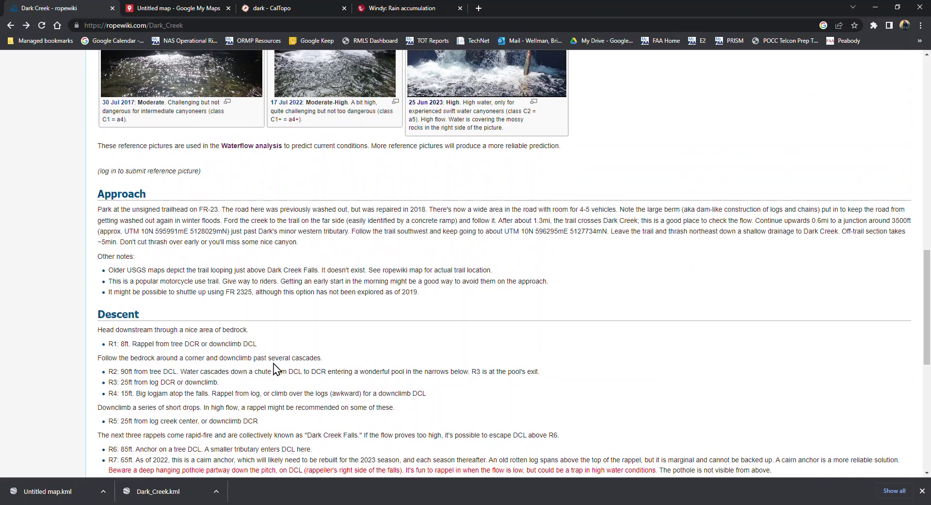
scroll(276, 368, "up", 6)
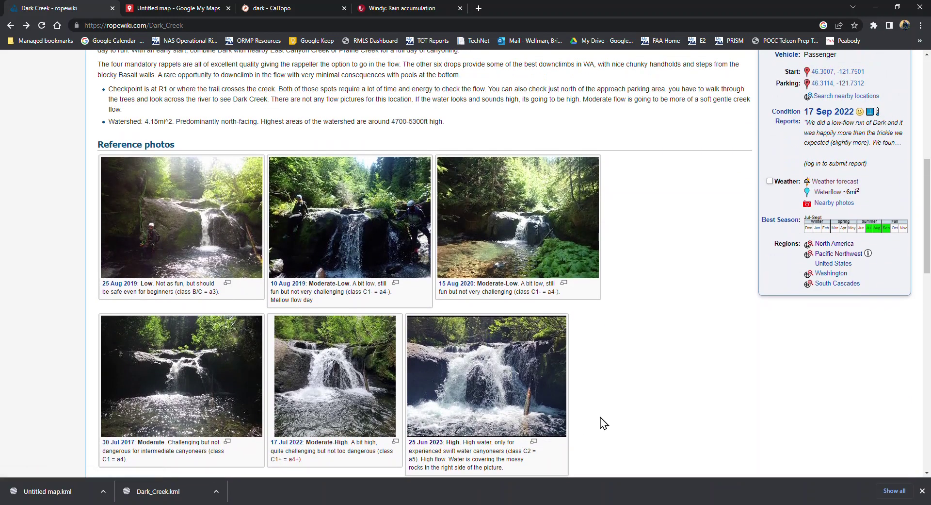
scroll(604, 422, "up", 8)
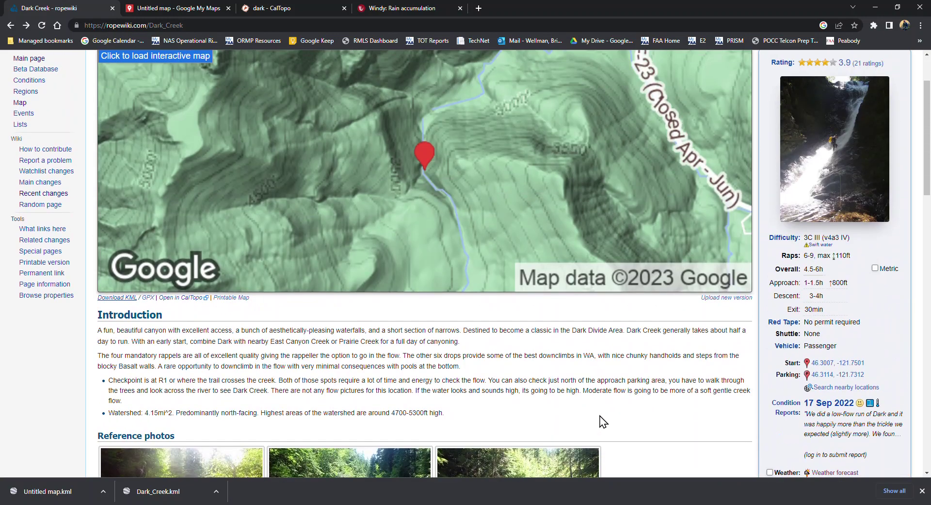